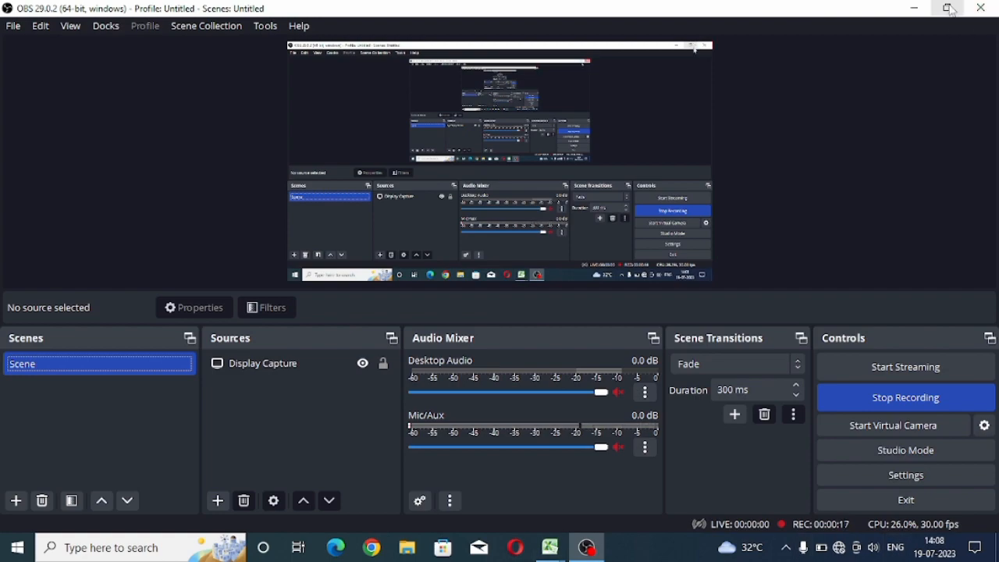
- Switch to the Excel workbook "Data entry work(basic to Advance)"
click(915, 9)
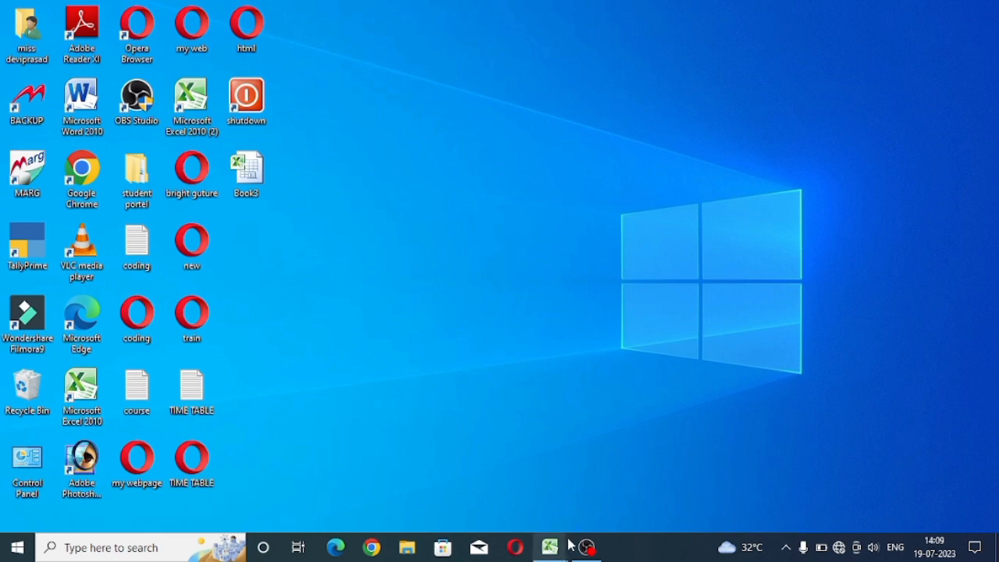
mouse_move(558, 551)
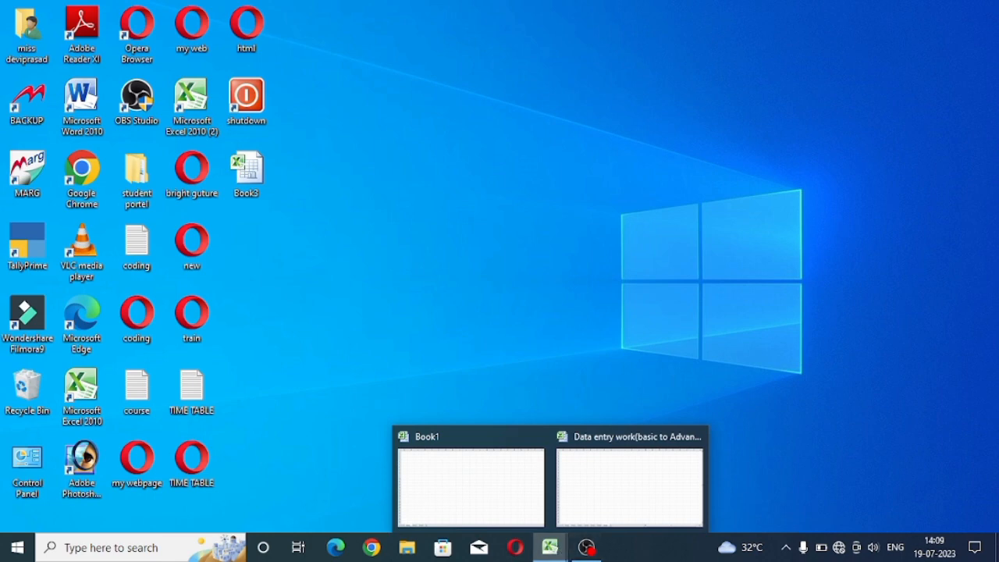
click(638, 499)
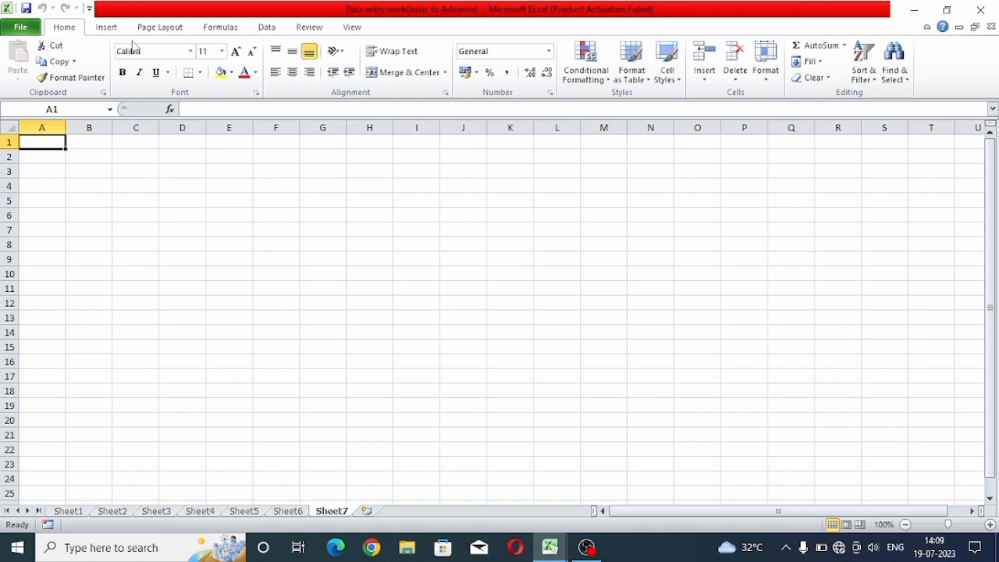
click(352, 28)
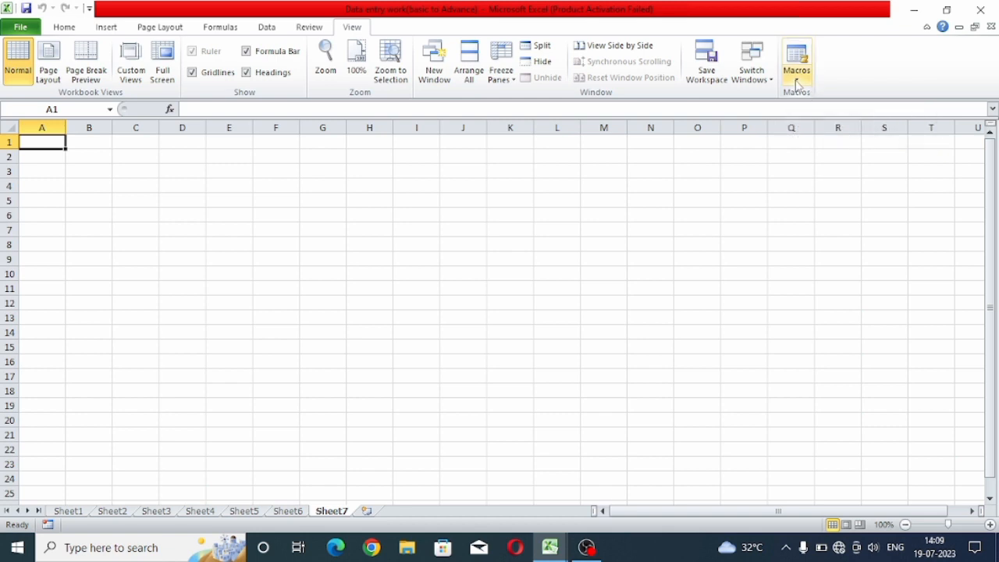
- Look through the workbook's earlier sheets, including the bank EMI calculation on Sheet6, and return to Sheet7
click(220, 511)
click(156, 511)
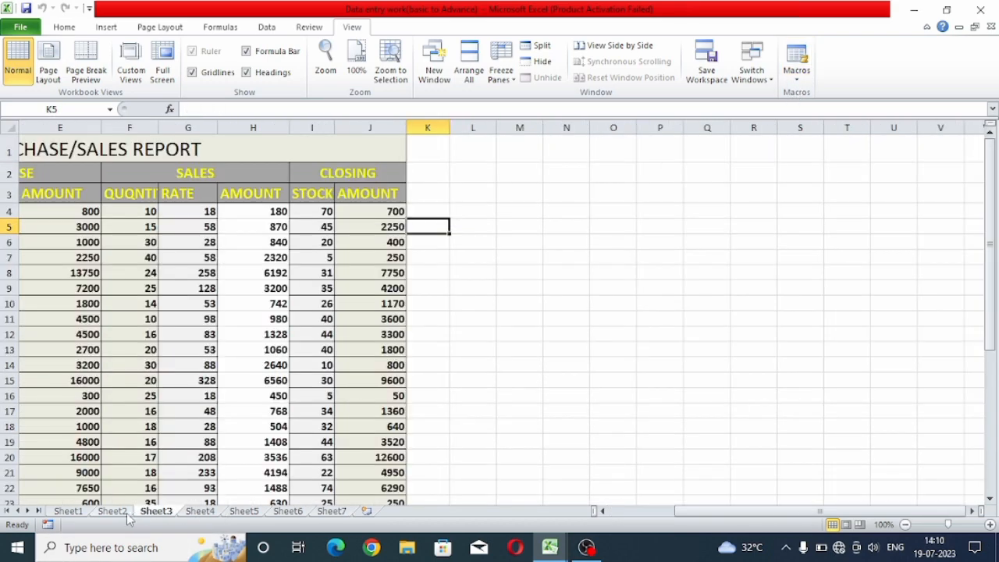
click(111, 512)
click(67, 512)
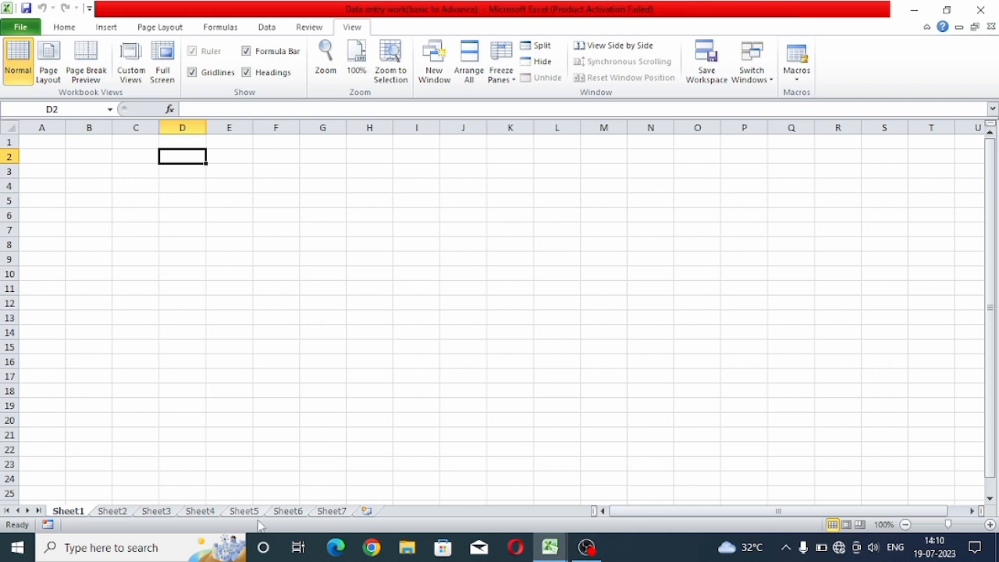
click(285, 511)
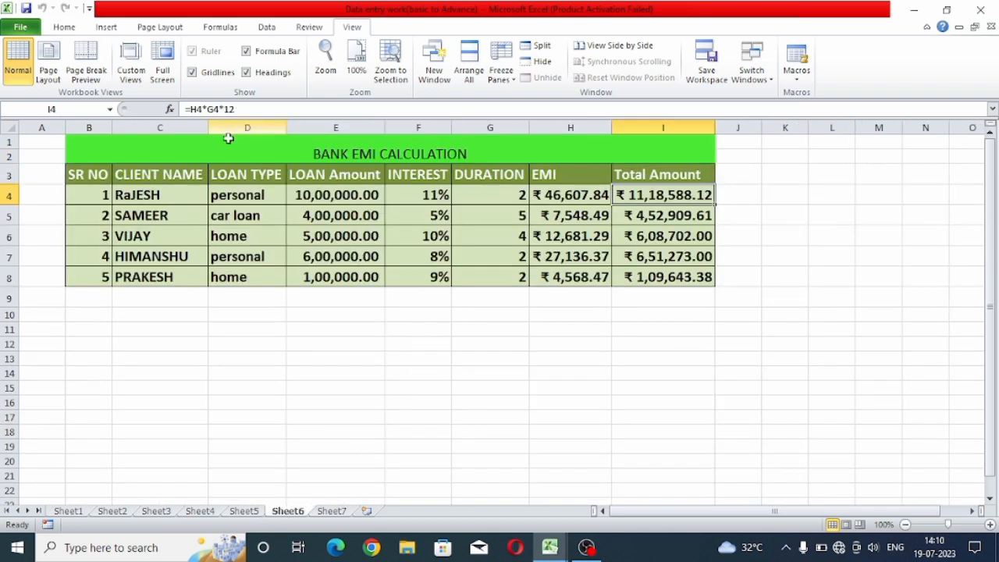
click(138, 146)
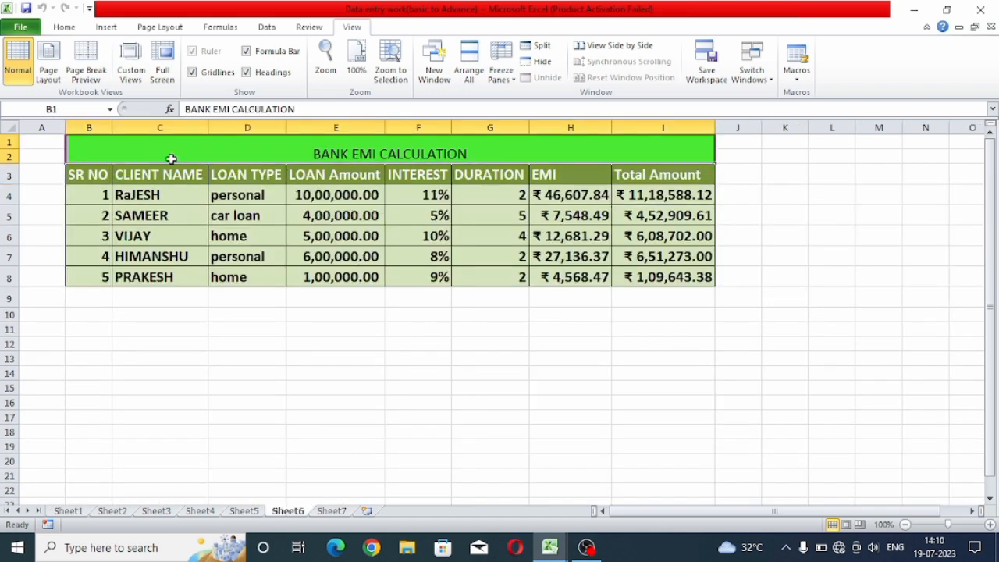
drag(170, 161, 452, 400)
click(531, 361)
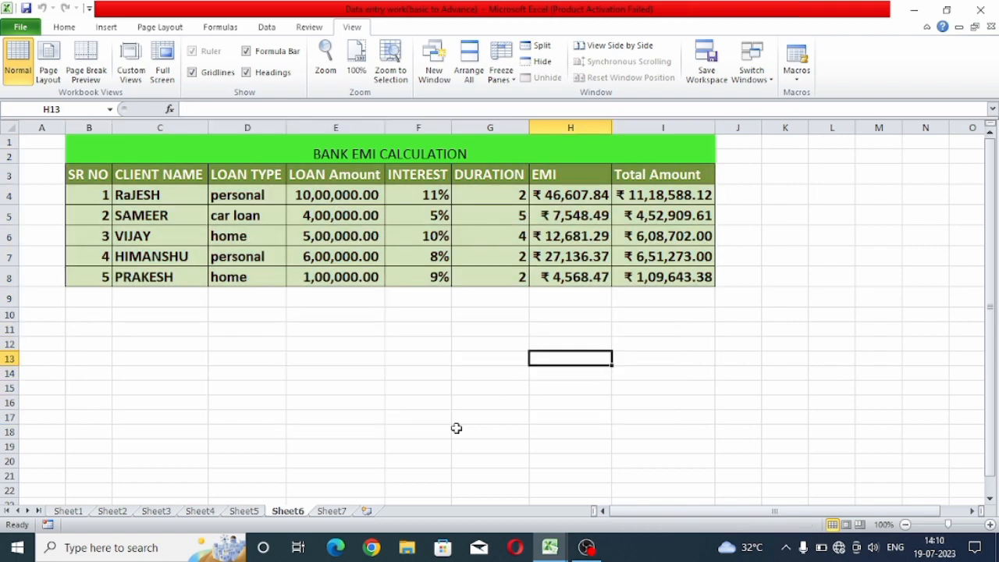
click(331, 514)
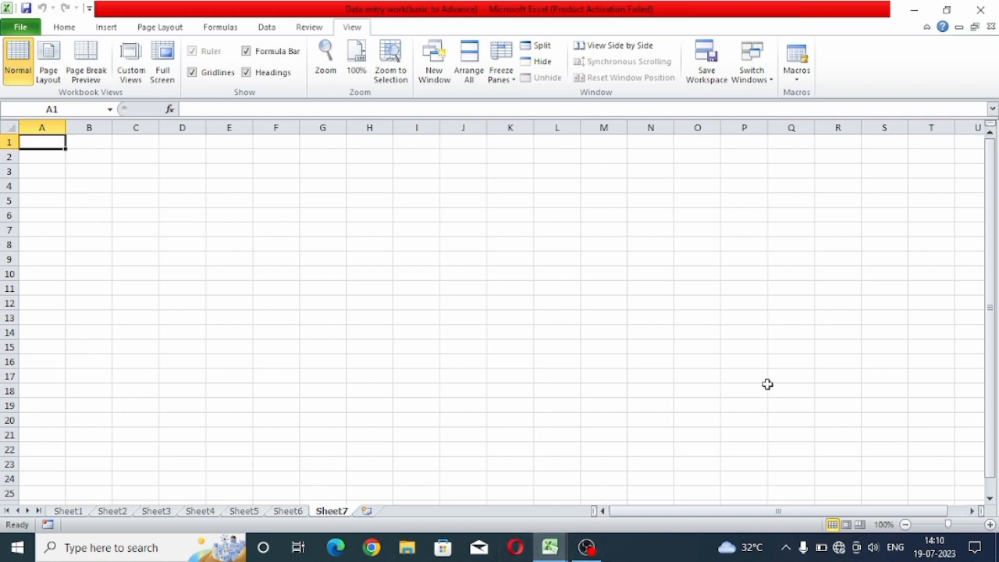
- Start recording a macro with the shortcut letter m, stored in this workbook
click(803, 76)
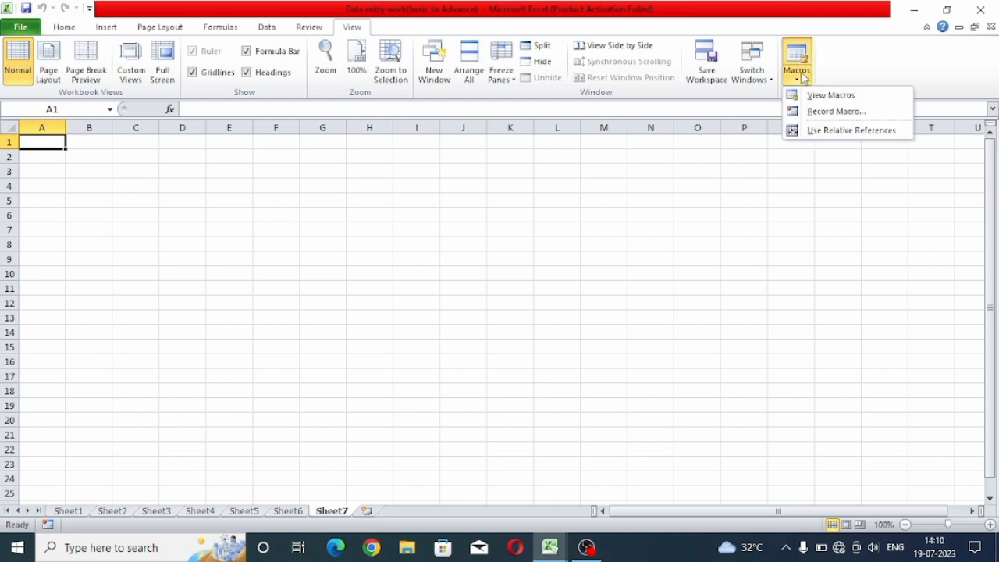
click(832, 113)
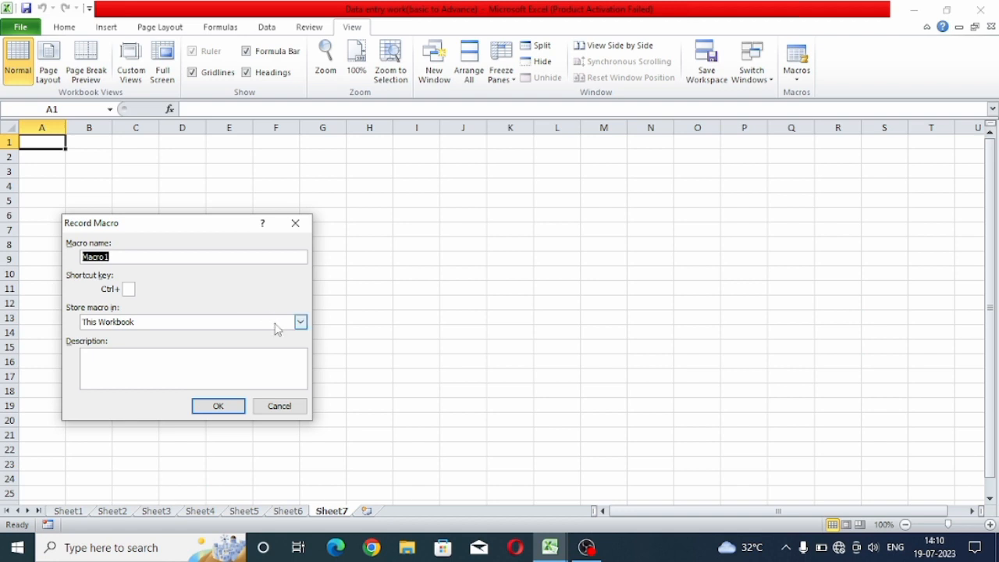
click(128, 291)
text(m)
click(227, 412)
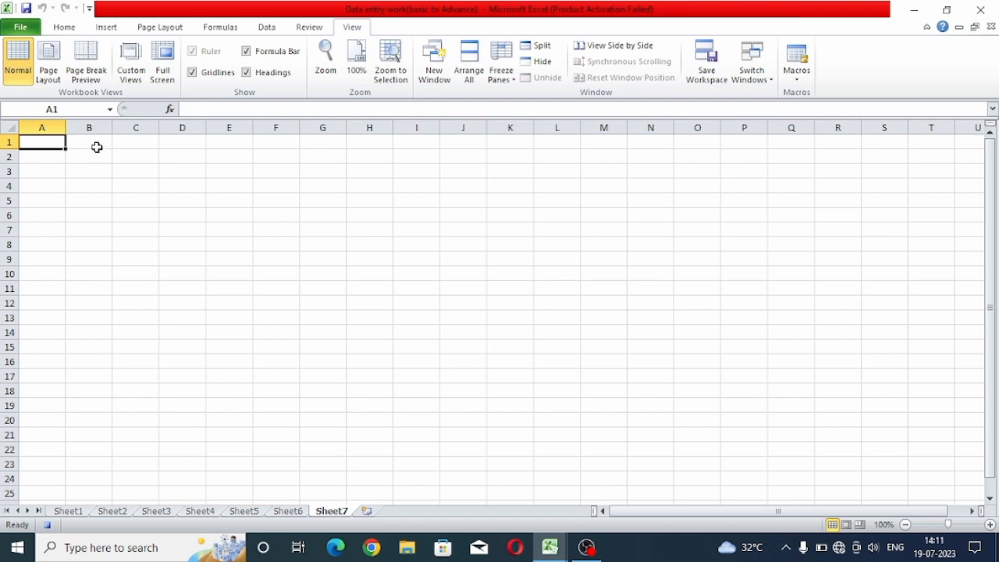
- Enter the headings EM ID, NAME and DATE in cells A2 to C2 of Sheet7
click(53, 159)
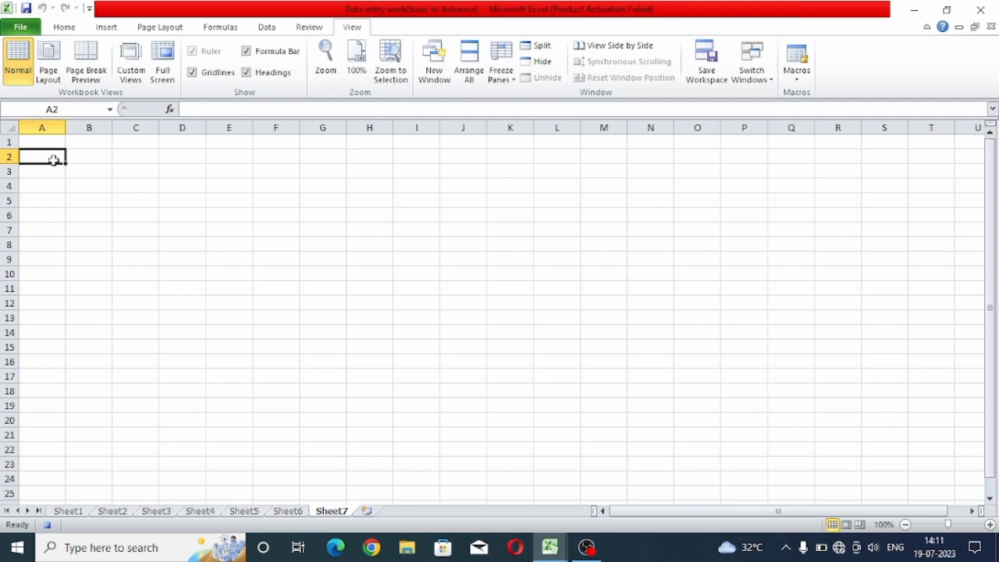
text(EM)
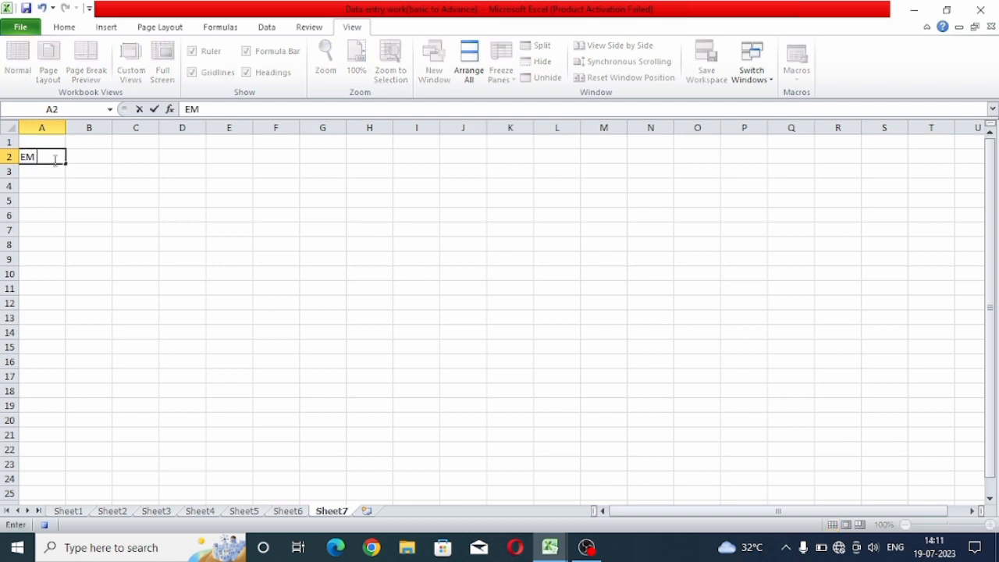
text( ID)
key(Tab)
text(NAME)
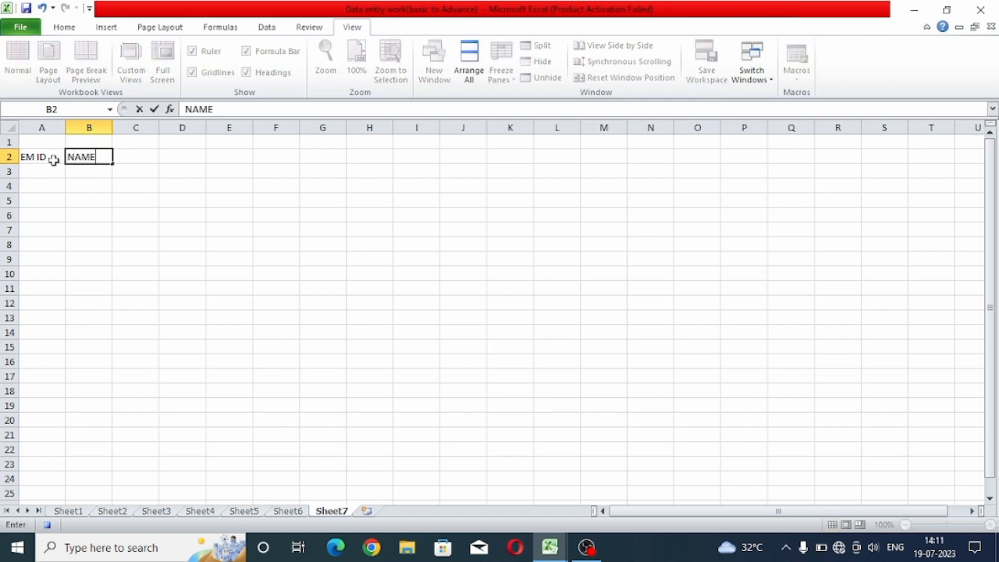
key(Tab)
text(DAT)
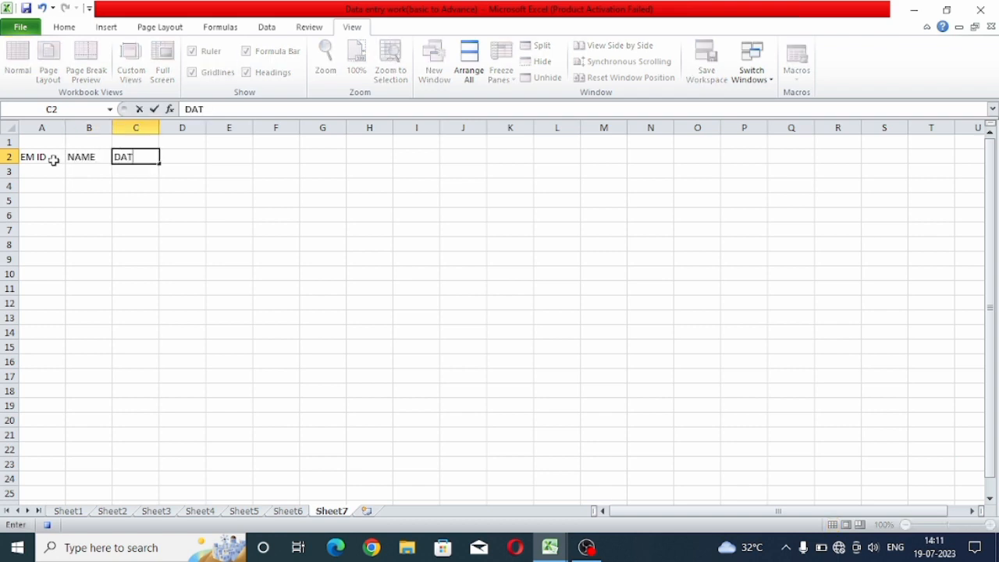
key(Tab)
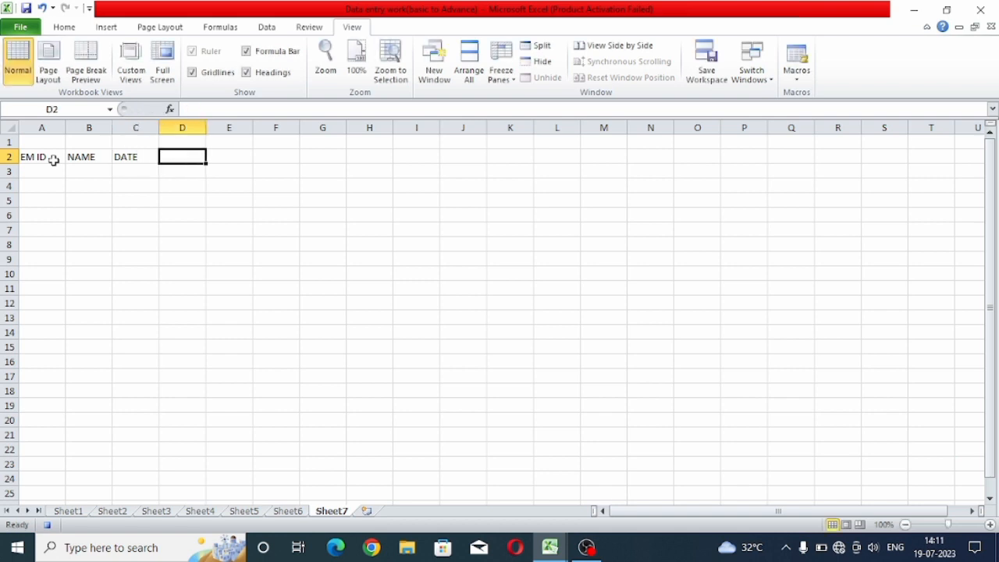
- Extend the heading in C2 to DATE OF JOINING and wrap its text within the cell
click(147, 164)
double_click(148, 158)
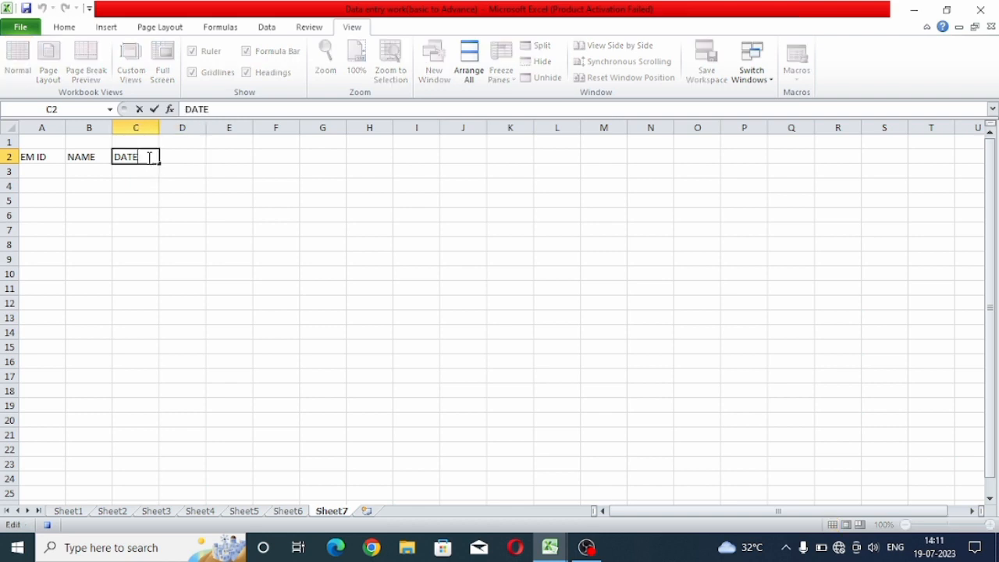
text(OF JOINING)
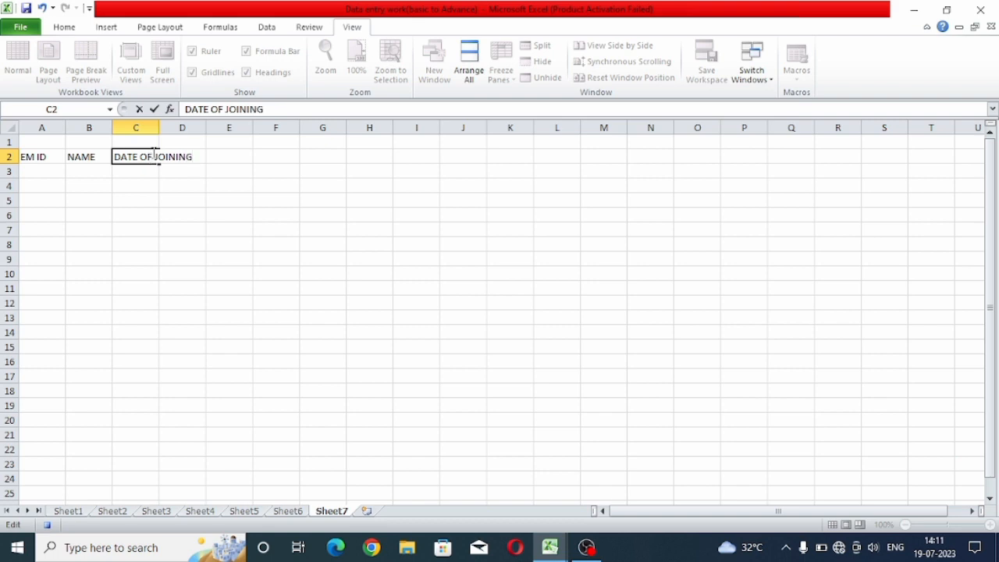
click(212, 210)
click(147, 154)
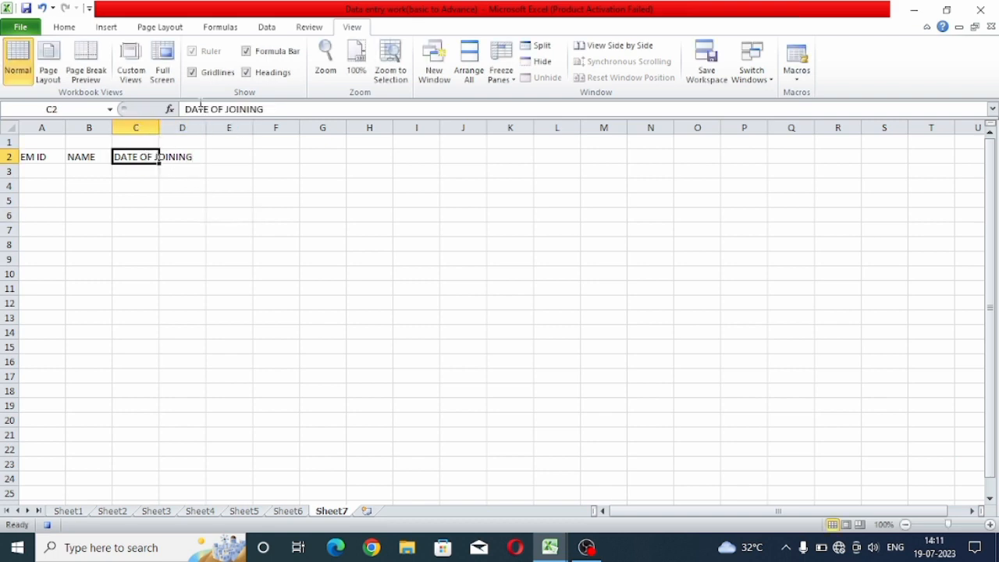
click(64, 26)
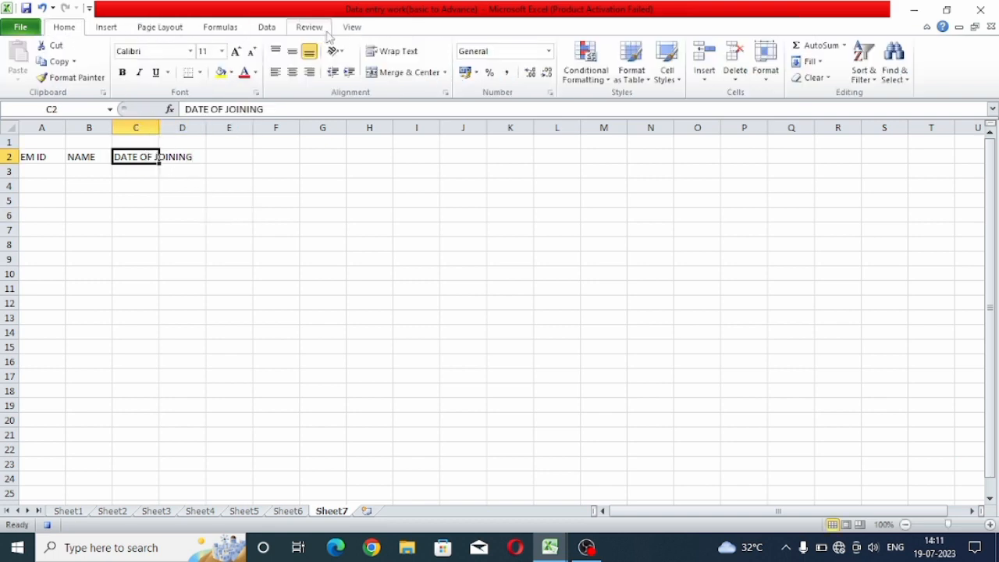
click(368, 51)
- Enter the headings POST in D2, SUN in E2 and MON in F2
click(189, 161)
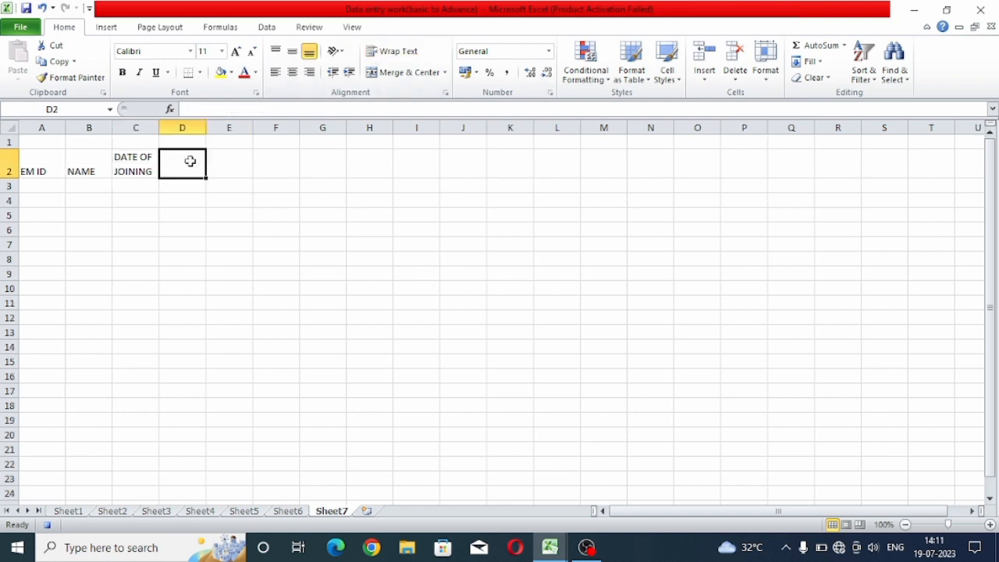
text(POST)
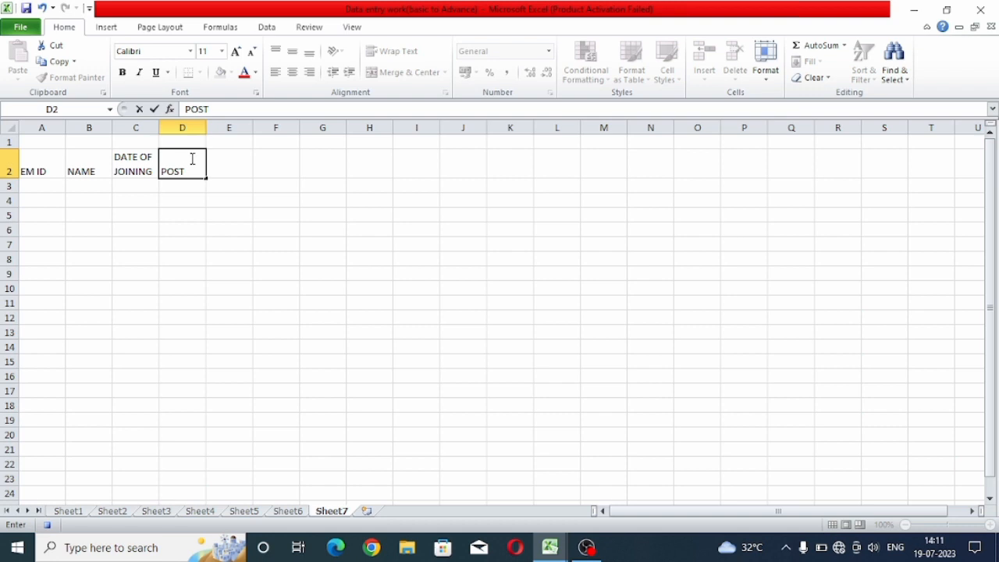
click(234, 167)
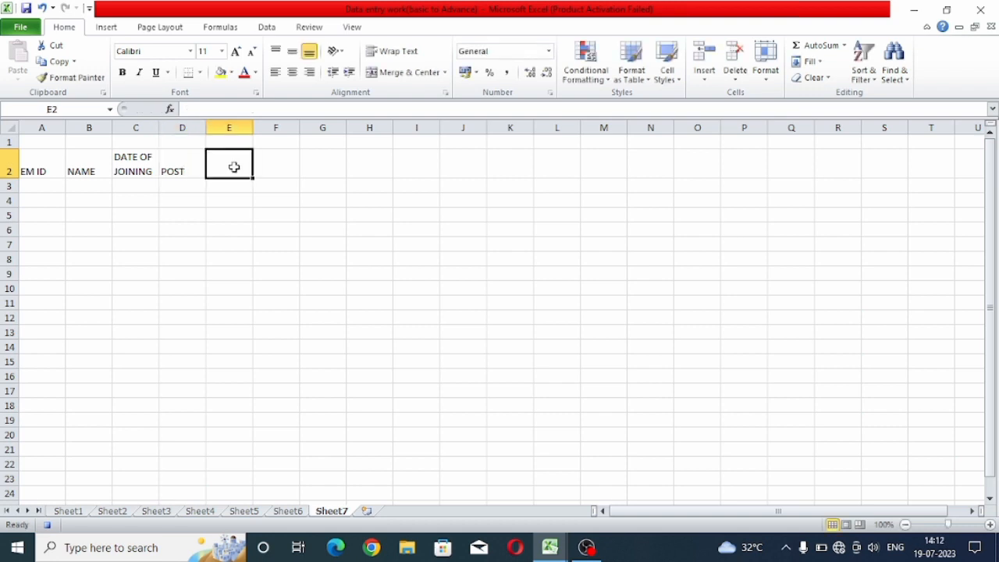
text(S)
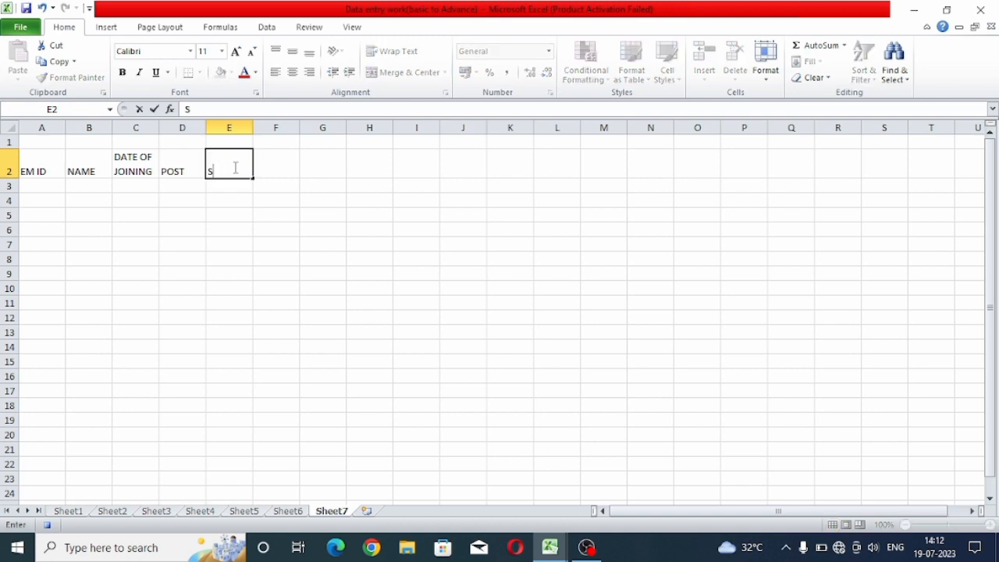
text(UN)
key(Tab)
text(MO)
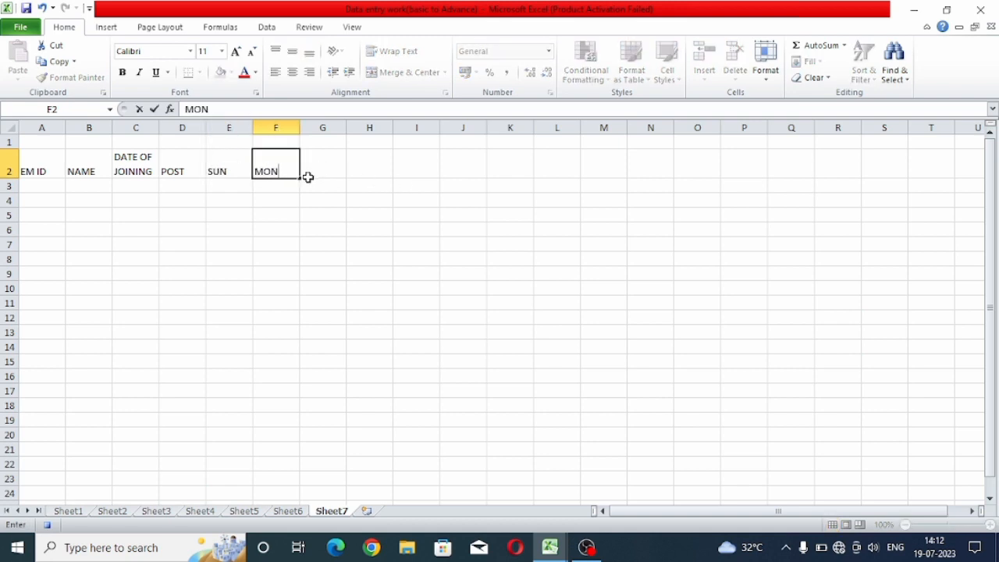
- Fill the weekday series from MON in F2 across row 2 to column BE
drag(300, 179, 907, 178)
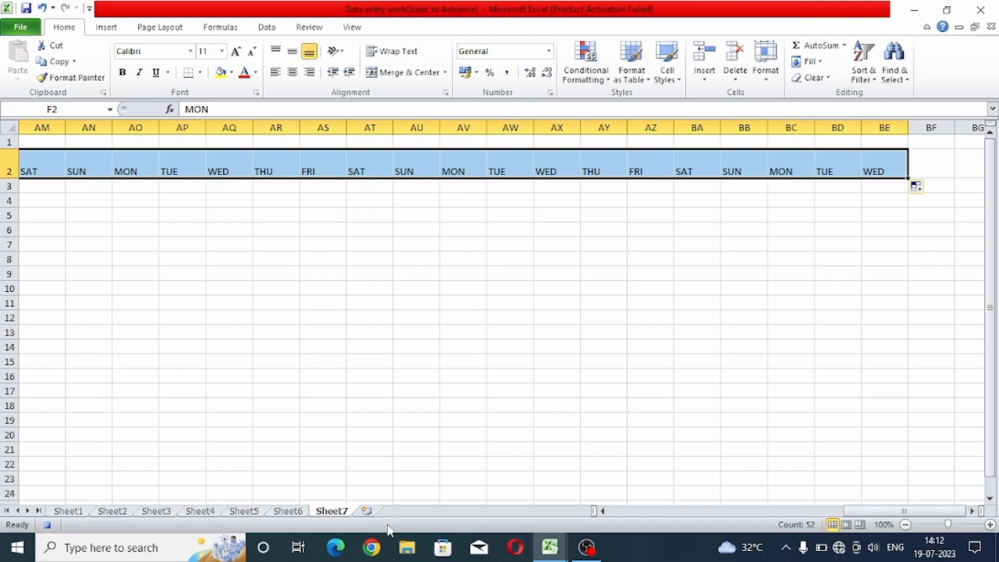
click(603, 512)
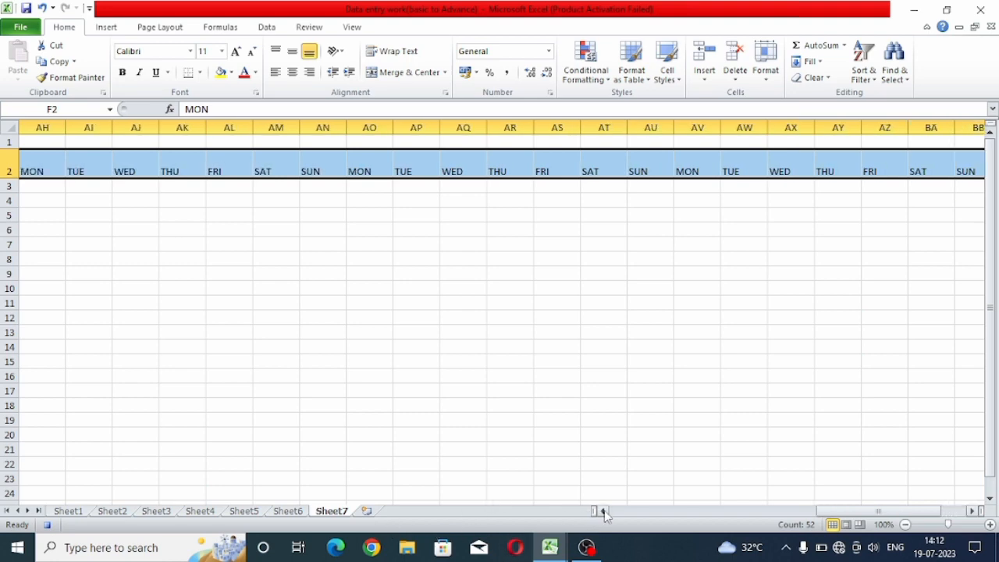
drag(603, 511, 601, 512)
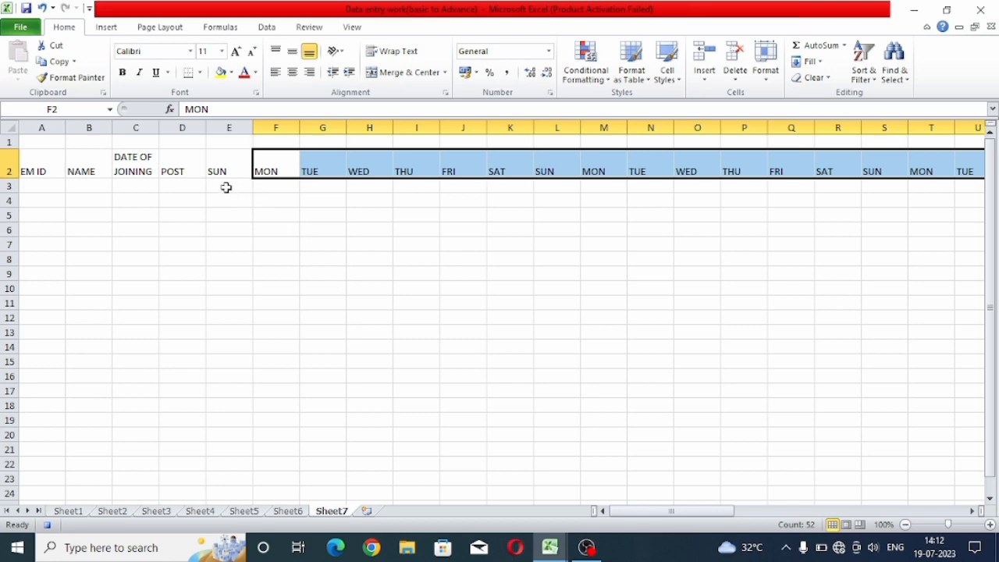
- Enter 1 in E3 and 2 in F3, and fill the day numbers across row 3 up to 31 in column AI
click(226, 187)
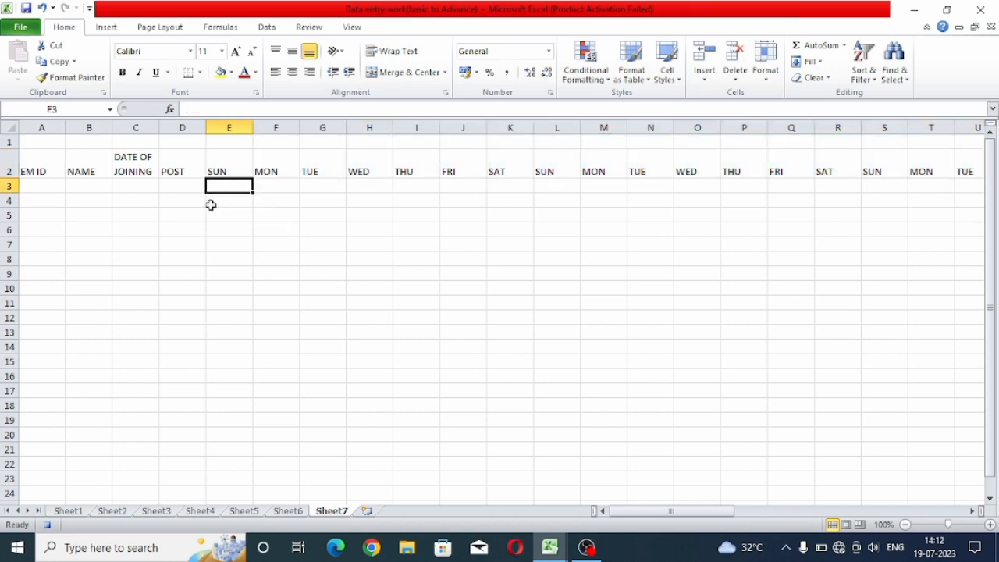
text(1)
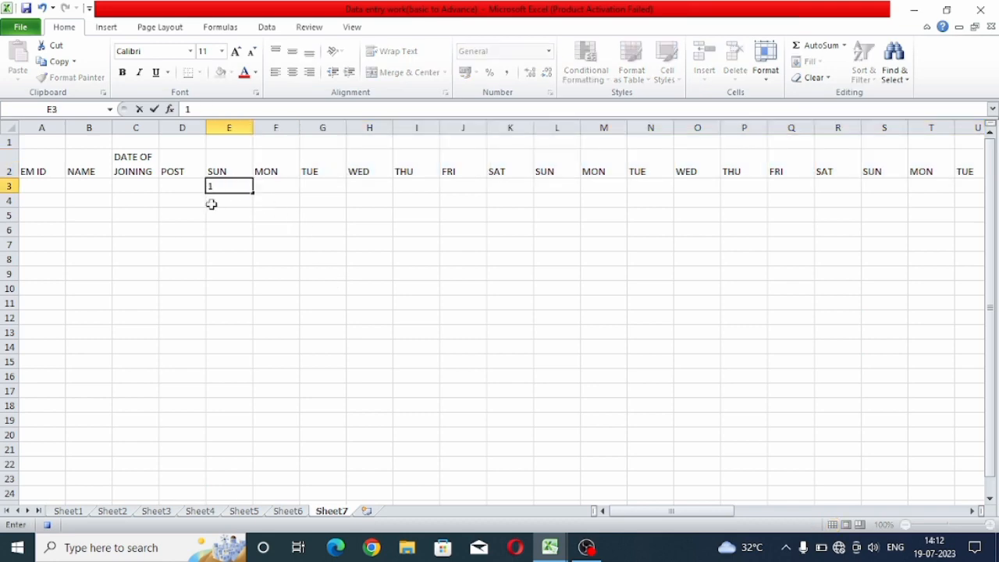
click(270, 189)
text(2)
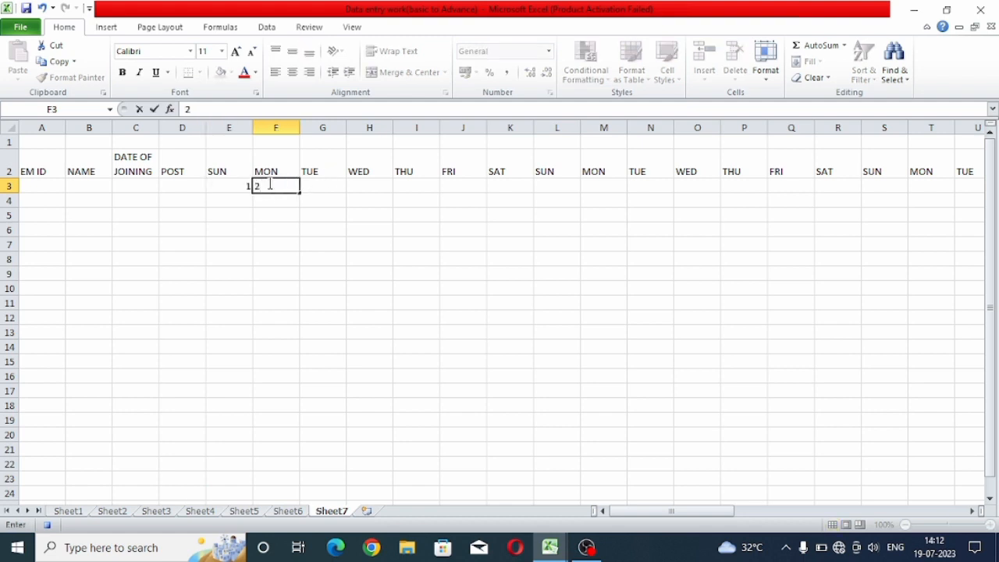
drag(240, 186, 304, 207)
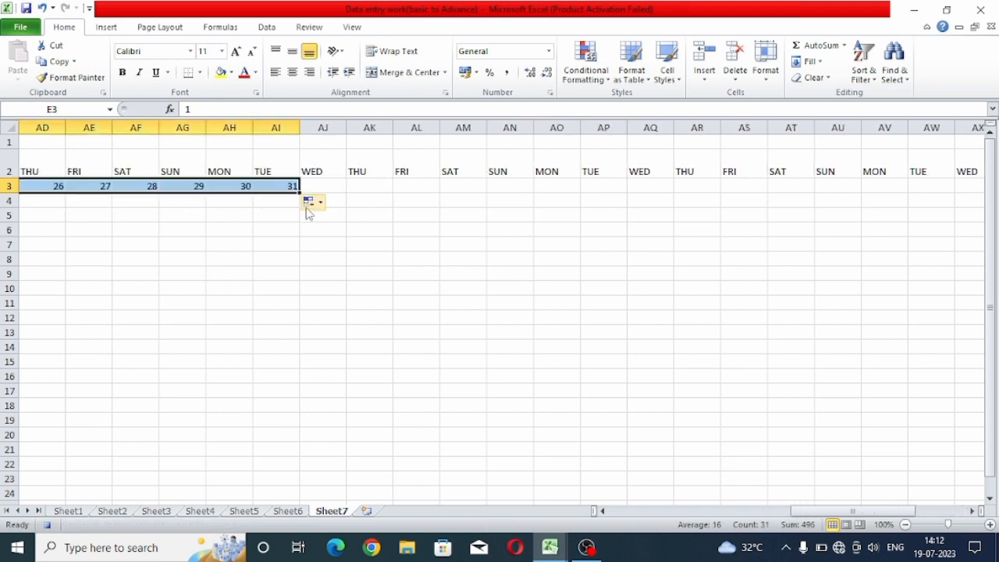
click(606, 515)
click(605, 514)
click(606, 514)
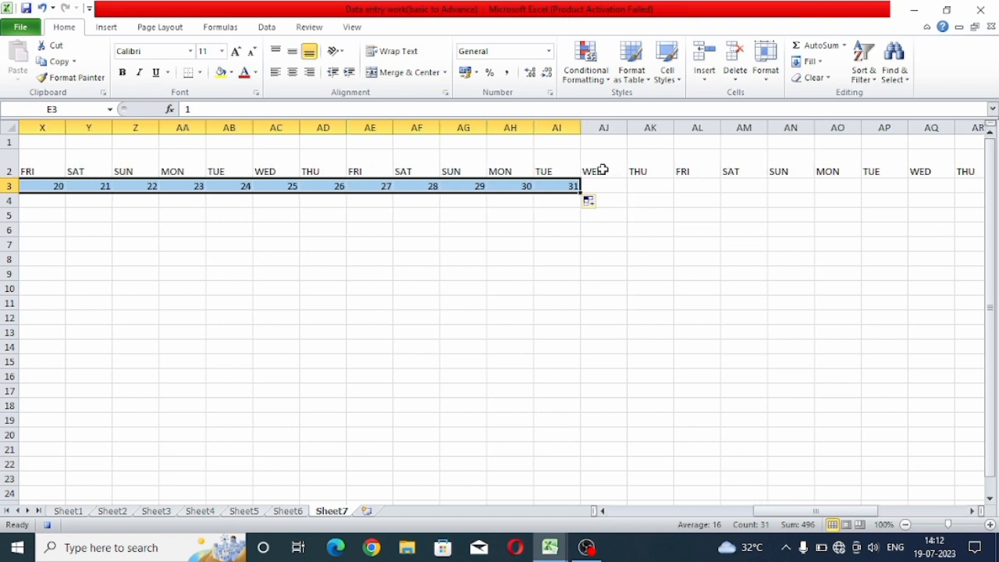
- Clear the surplus weekday names in row 2 from AJ2 onward, beyond day 31
drag(601, 171, 995, 173)
key(Delete)
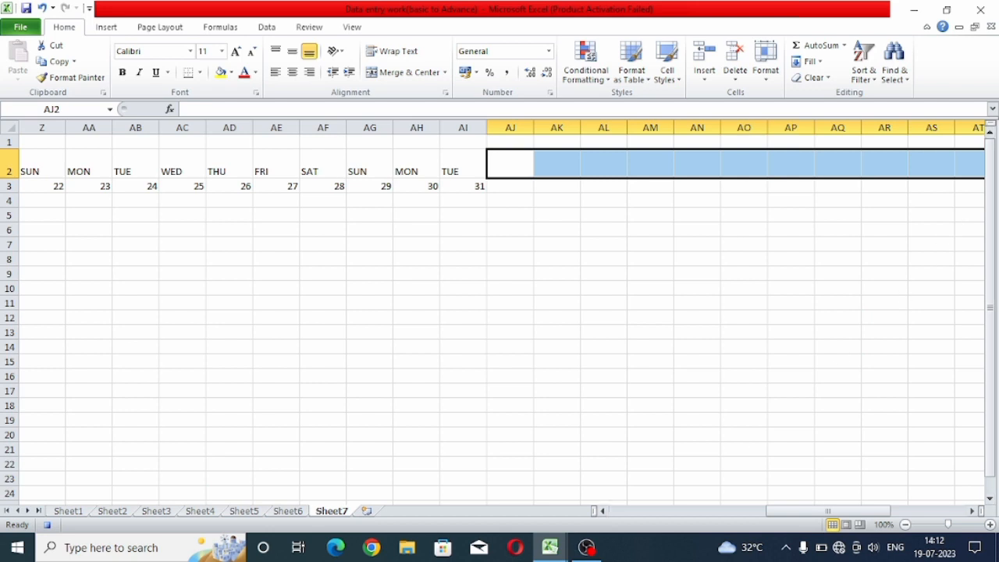
click(603, 511)
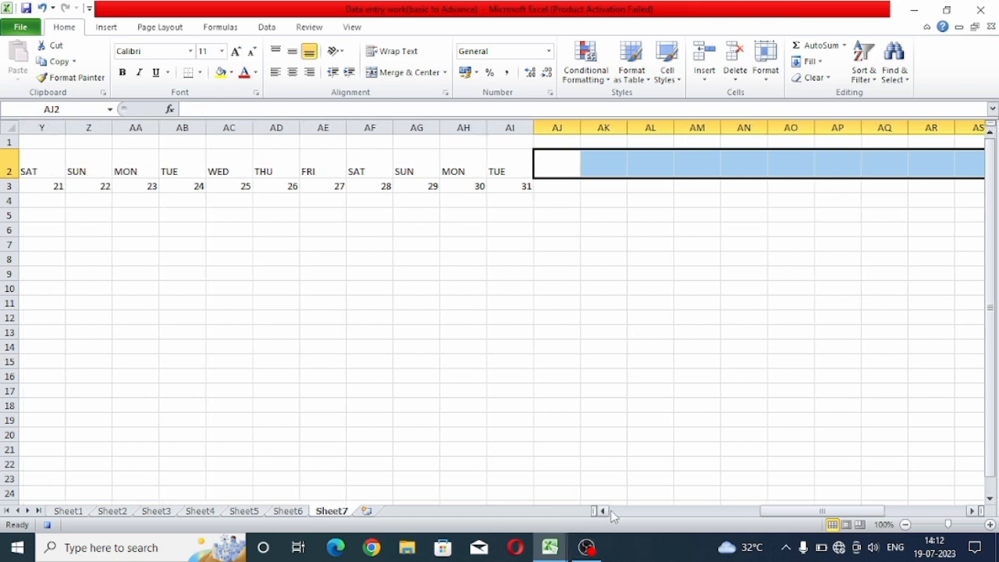
drag(604, 512, 603, 511)
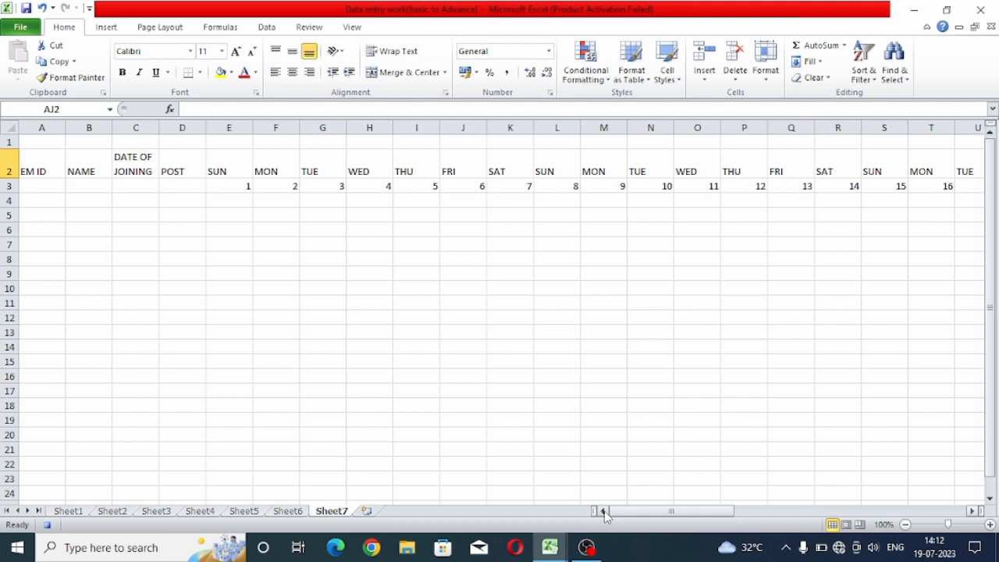
- Insert a new sheet row above row 1
click(42, 183)
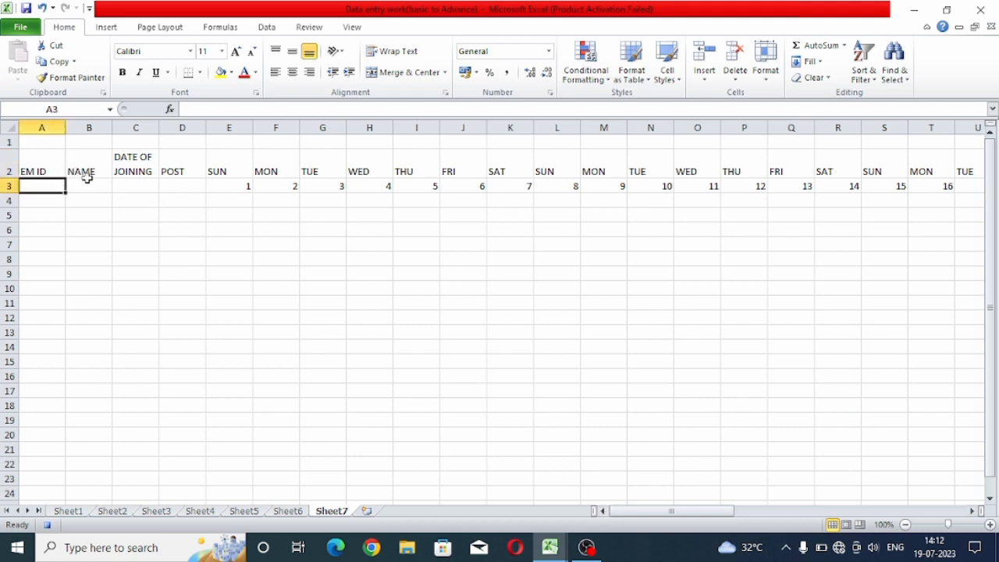
click(7, 142)
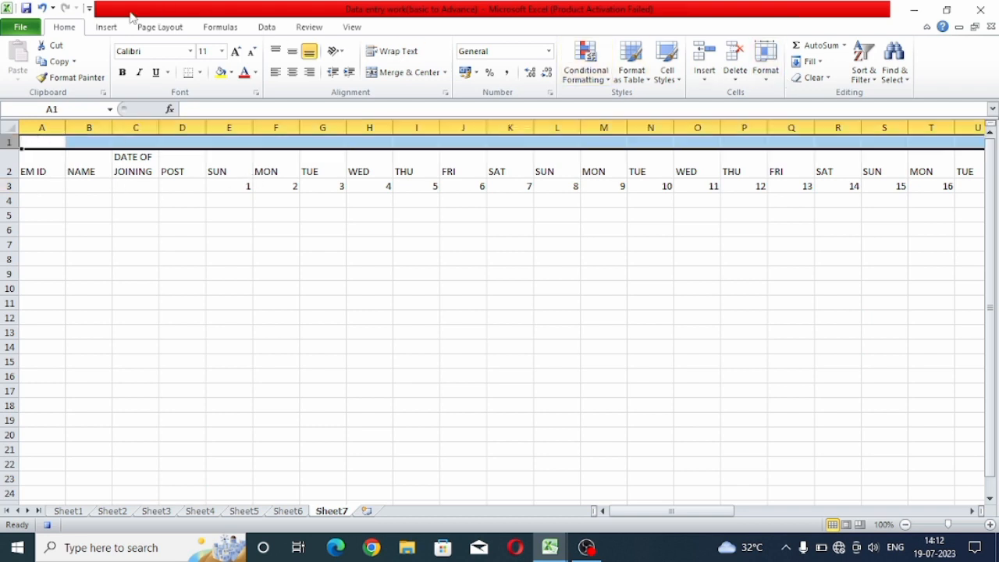
click(107, 27)
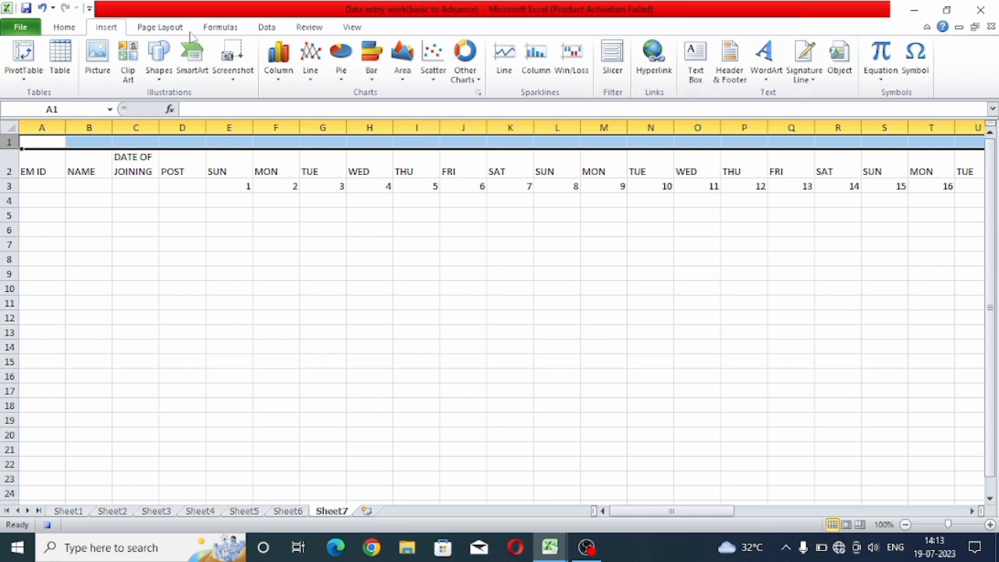
click(74, 30)
click(704, 75)
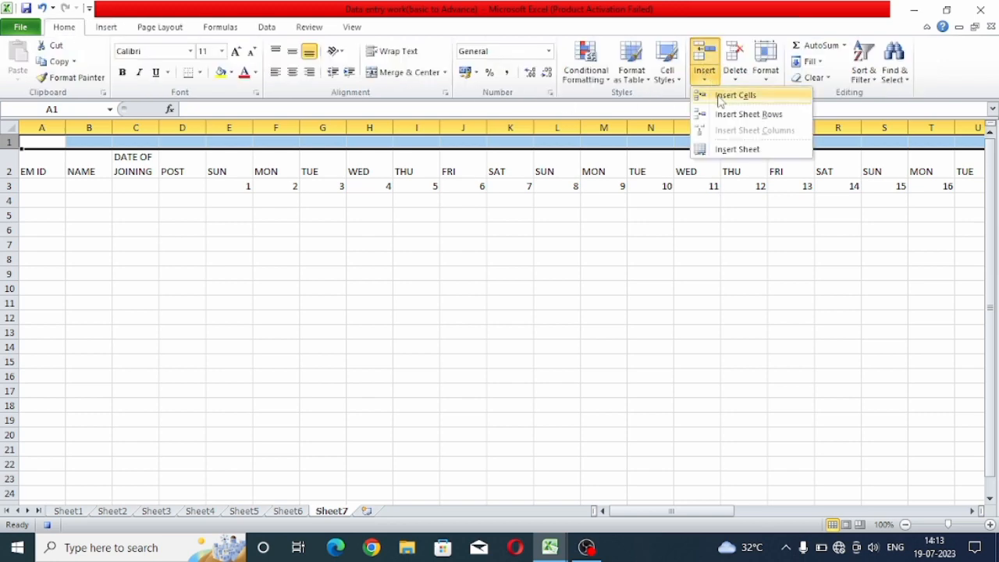
click(726, 115)
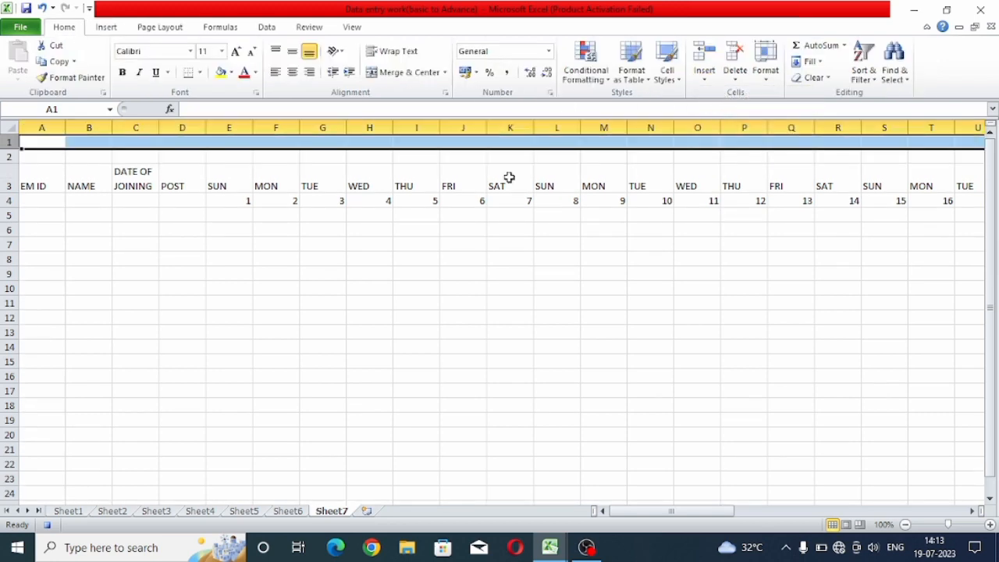
click(181, 275)
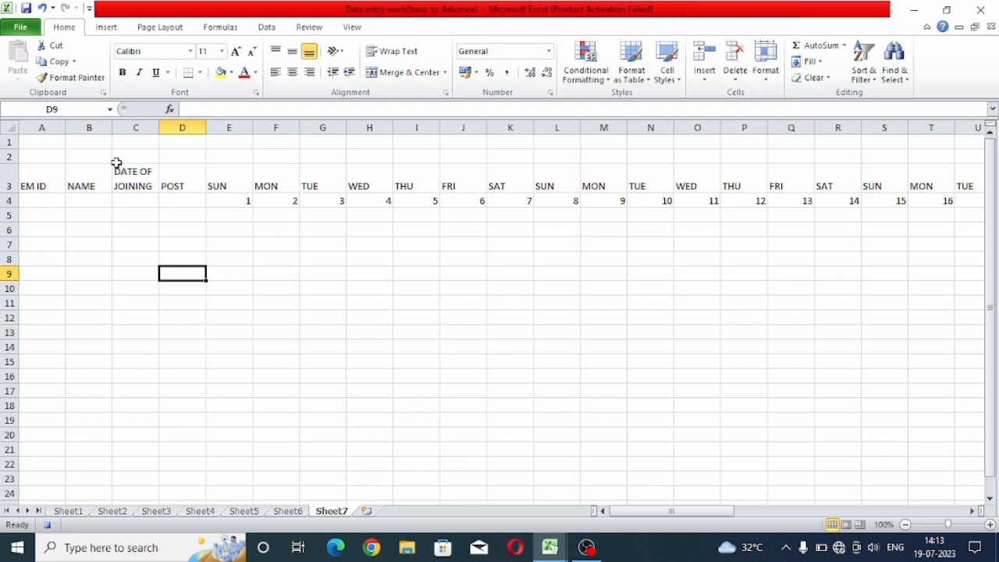
- Enter MONTH in B1 and JAN in C1, and fill both cells yellow
click(80, 144)
mouse_move(106, 143)
mouse_down()
mouse_move(121, 142)
mouse_move(102, 141)
mouse_up()
text(MONTH)
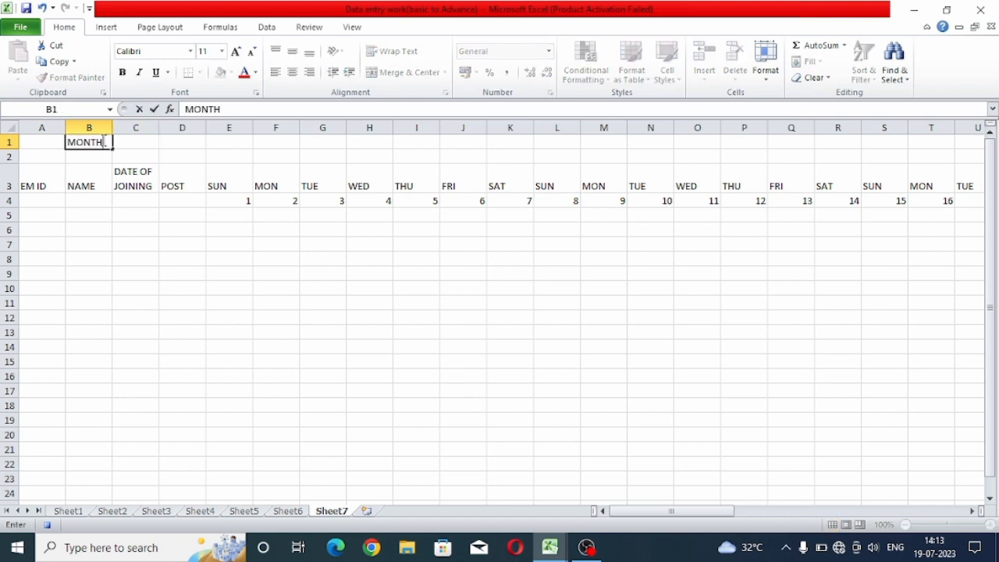
click(131, 145)
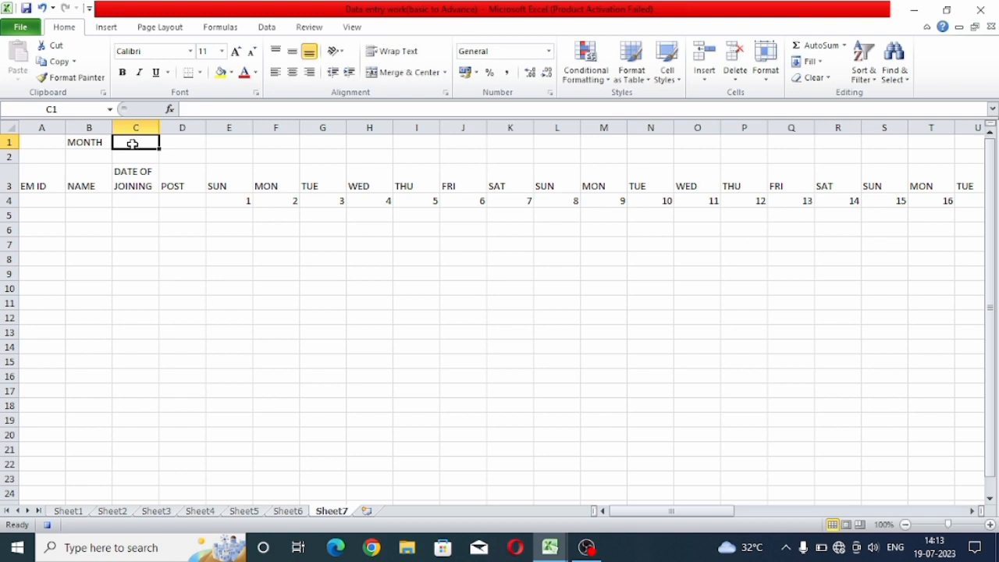
text(JA)
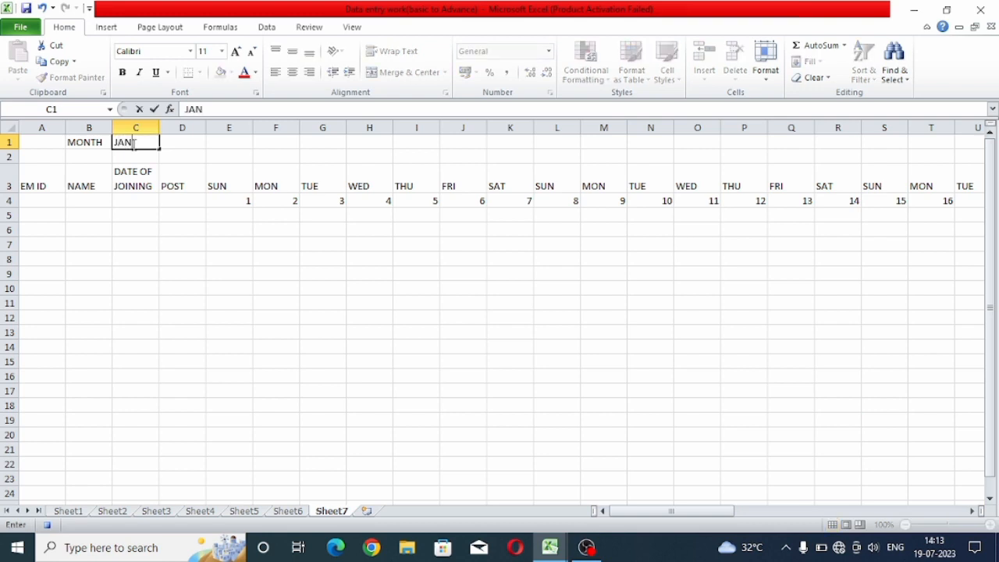
text(N)
key(Tab)
drag(91, 140, 115, 141)
click(222, 72)
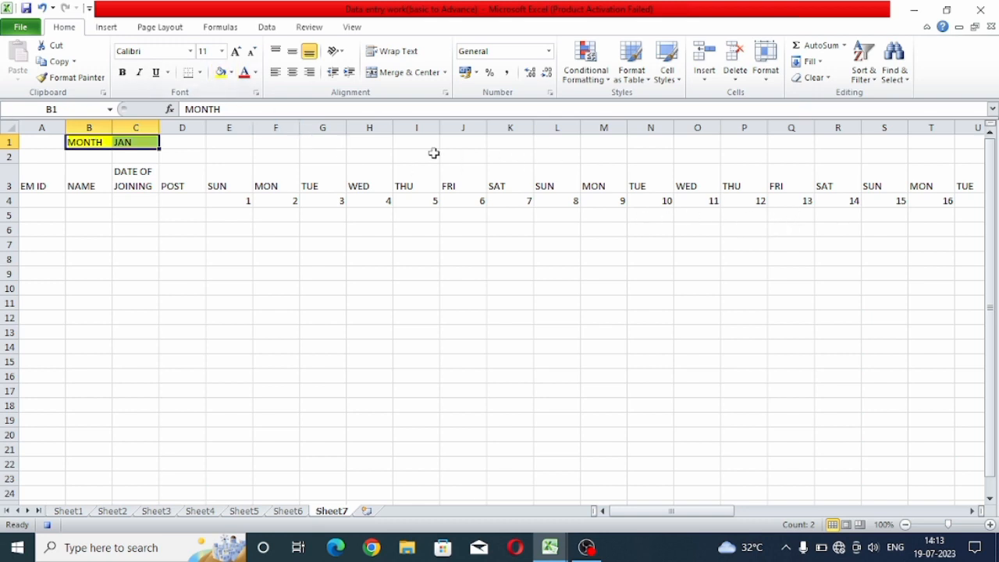
click(317, 144)
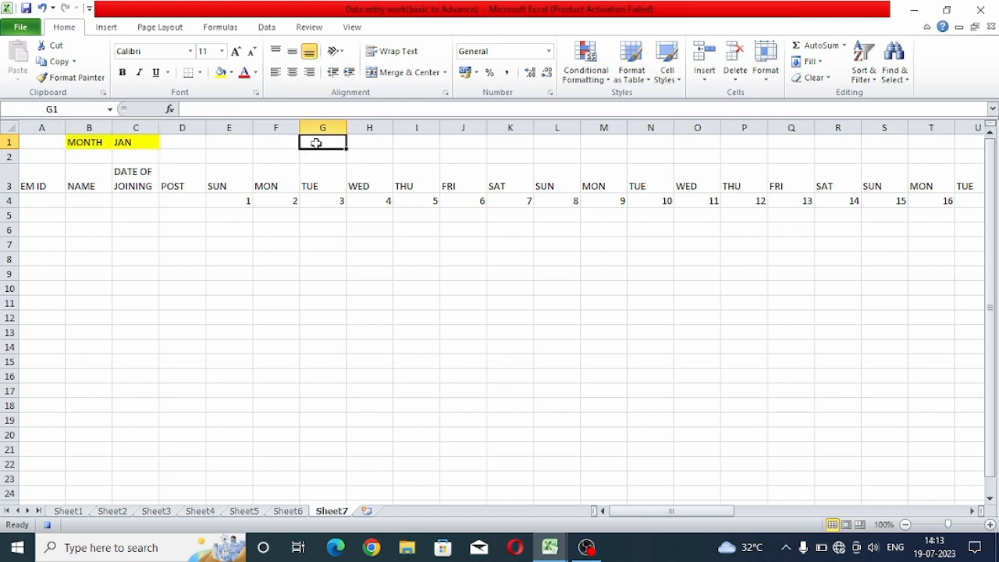
text(J)
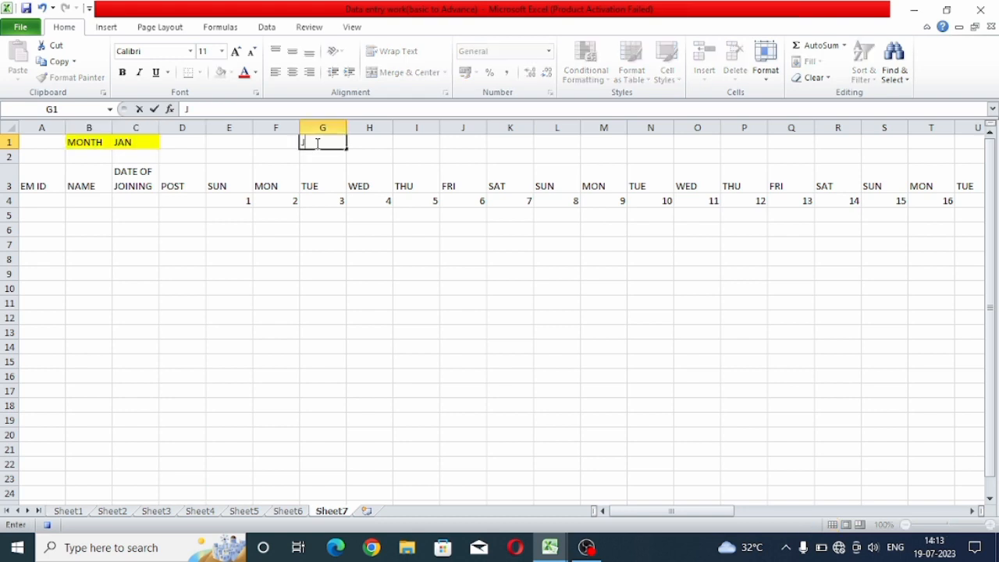
key(BackSpace)
key(BackSpace)
- Merge and center cells G1:I1 and, separately, cells K1:M1
drag(401, 143, 324, 143)
click(387, 72)
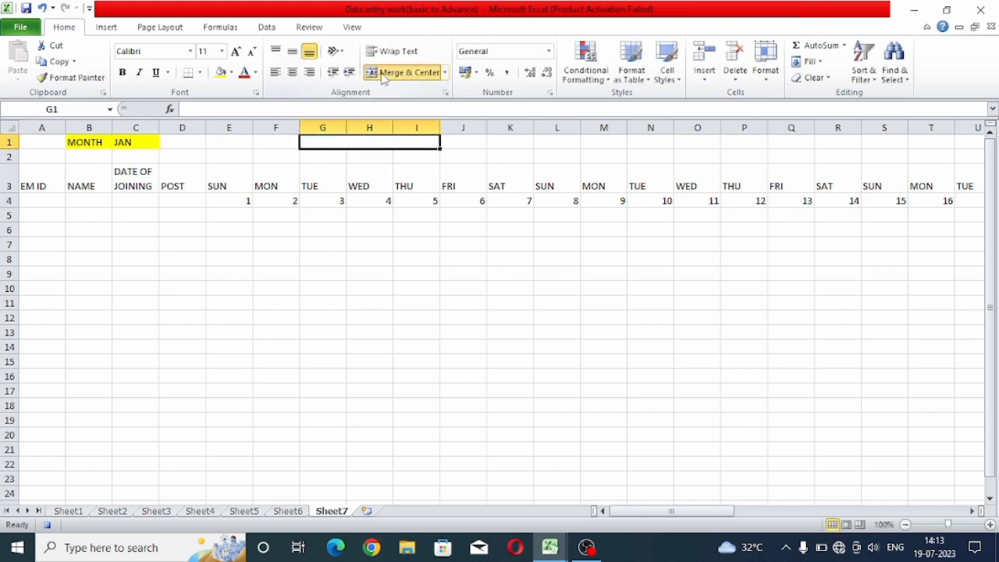
drag(507, 141, 585, 144)
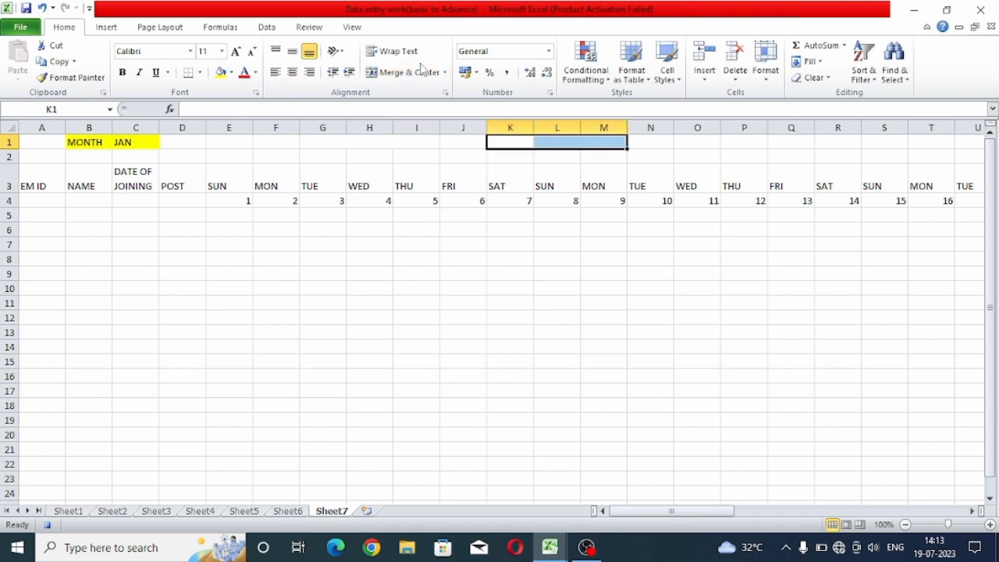
click(407, 72)
- Enter JAN 01 2023 in merged cell G1:I1 and JAN 31 2023 in merged cell K1:M1
click(385, 145)
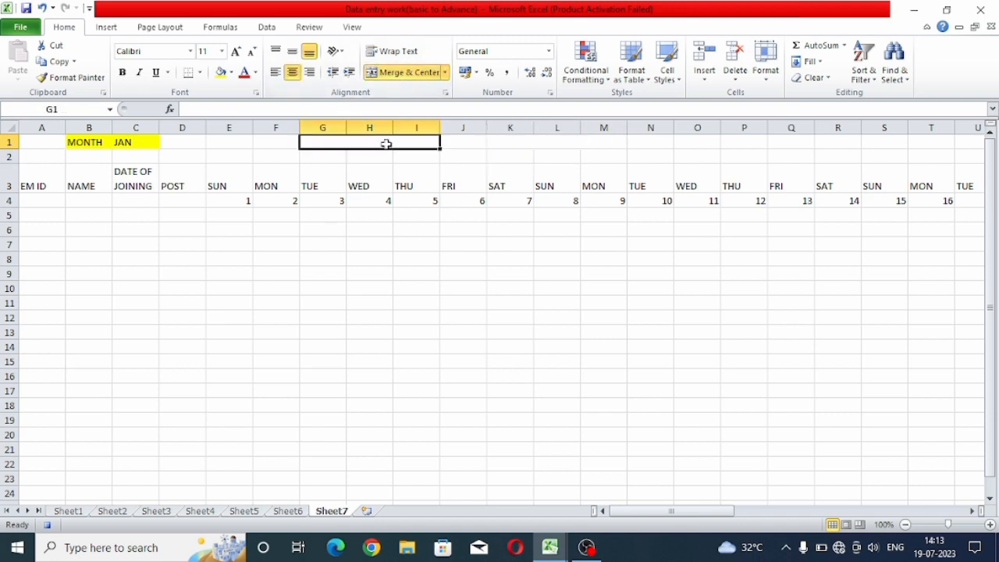
text(JAN)
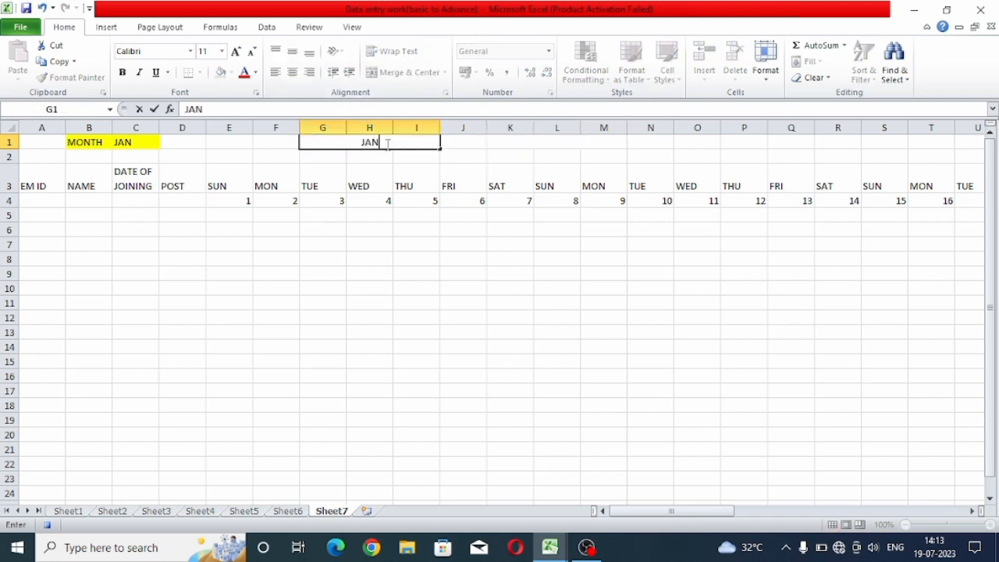
text( 01 2023)
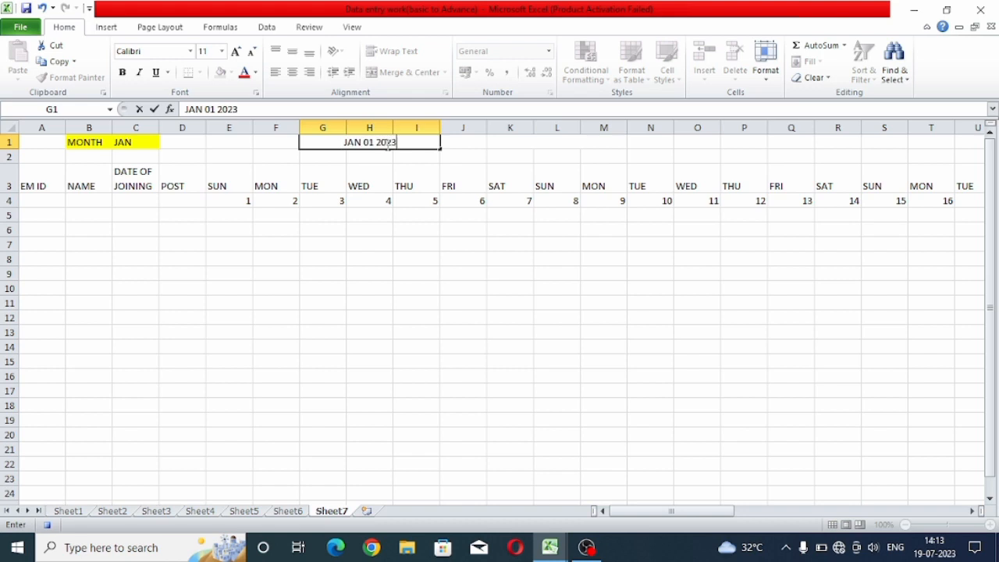
click(509, 148)
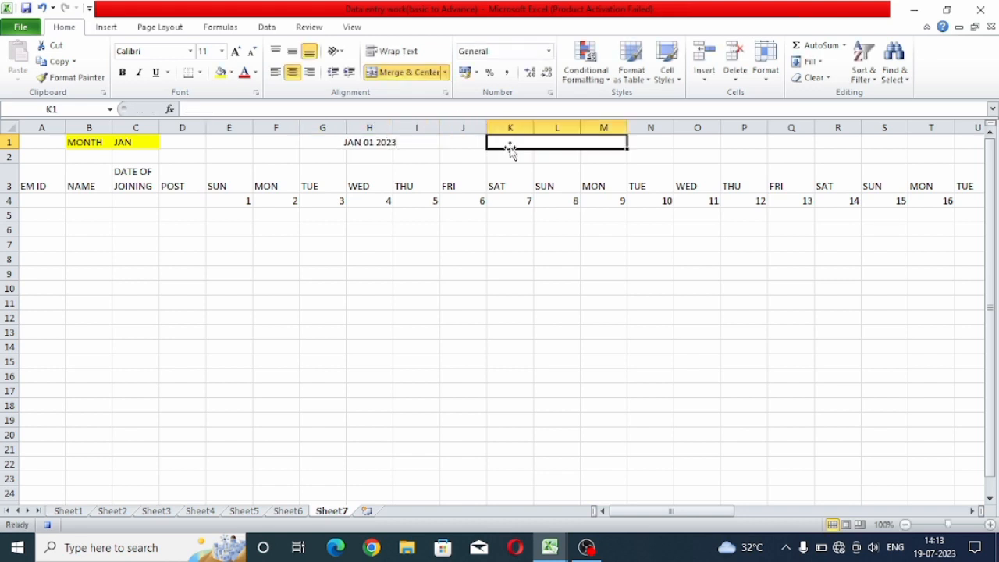
text(JAN)
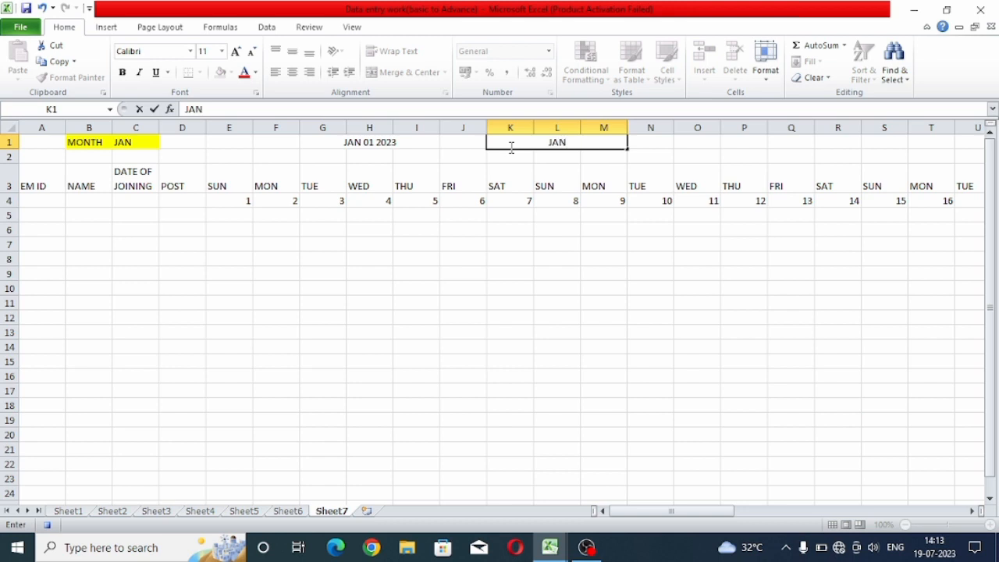
text( 31 2023)
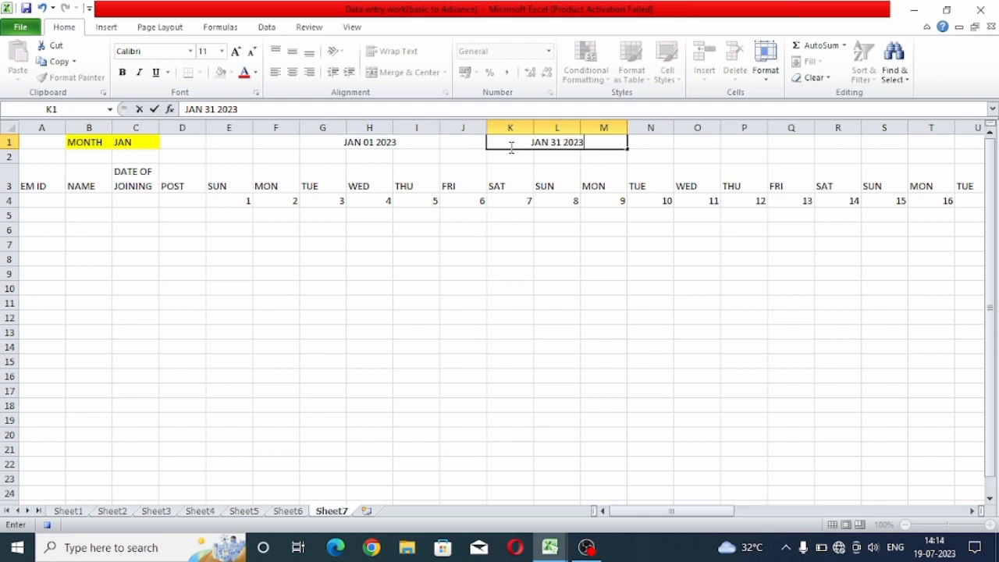
click(526, 183)
- Fill the two merged date cells in row 1 with yellow
click(396, 142)
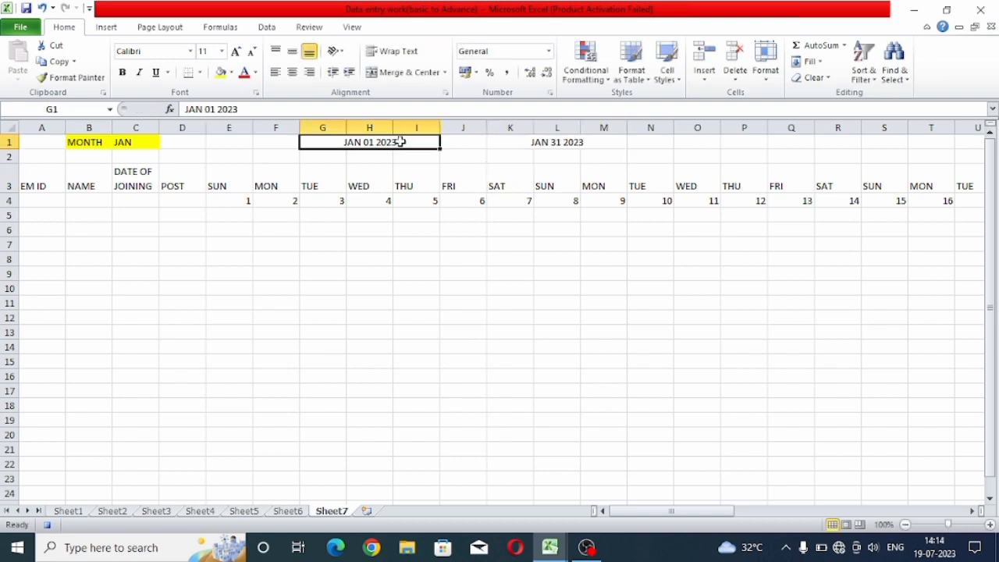
click(221, 71)
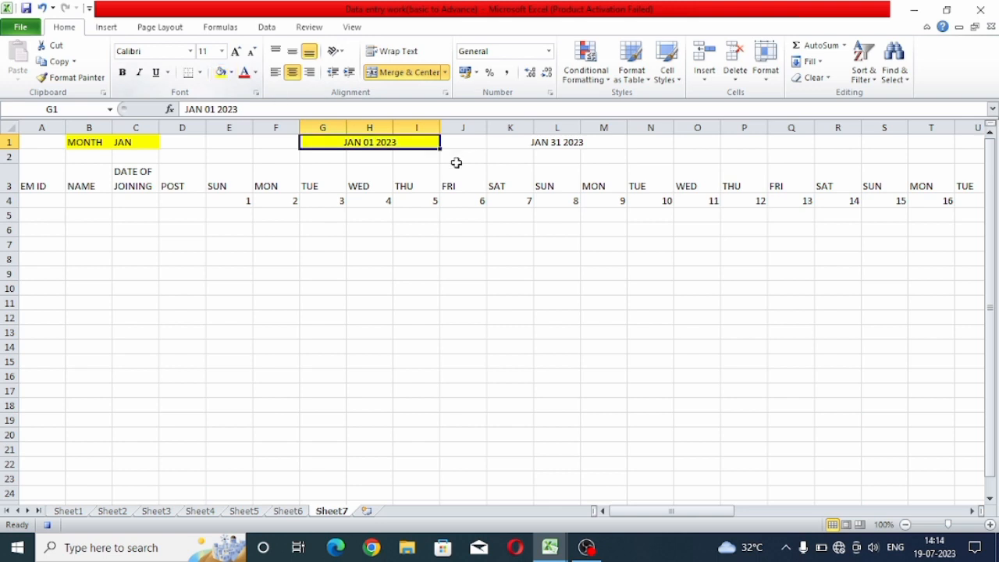
click(541, 142)
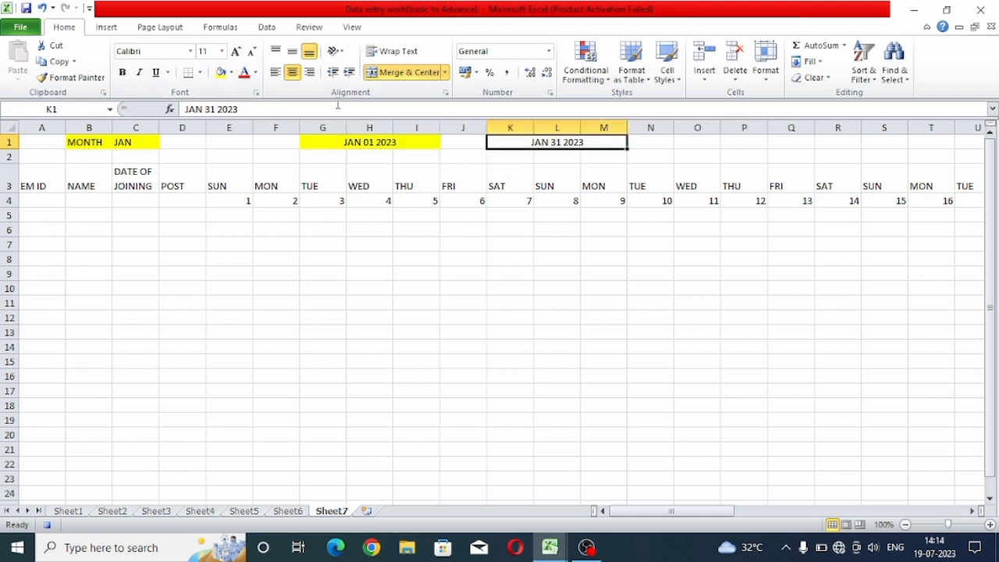
click(221, 72)
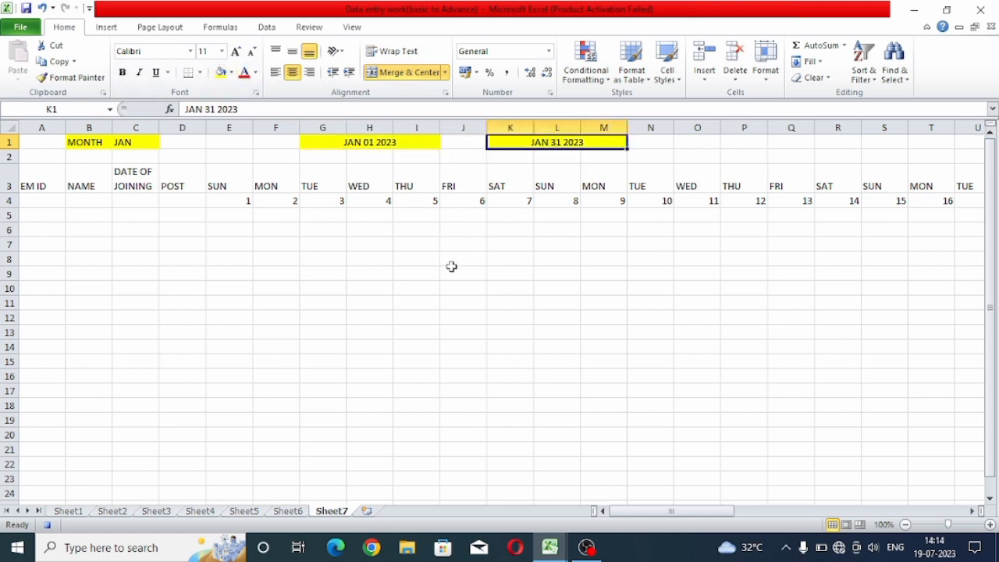
click(232, 250)
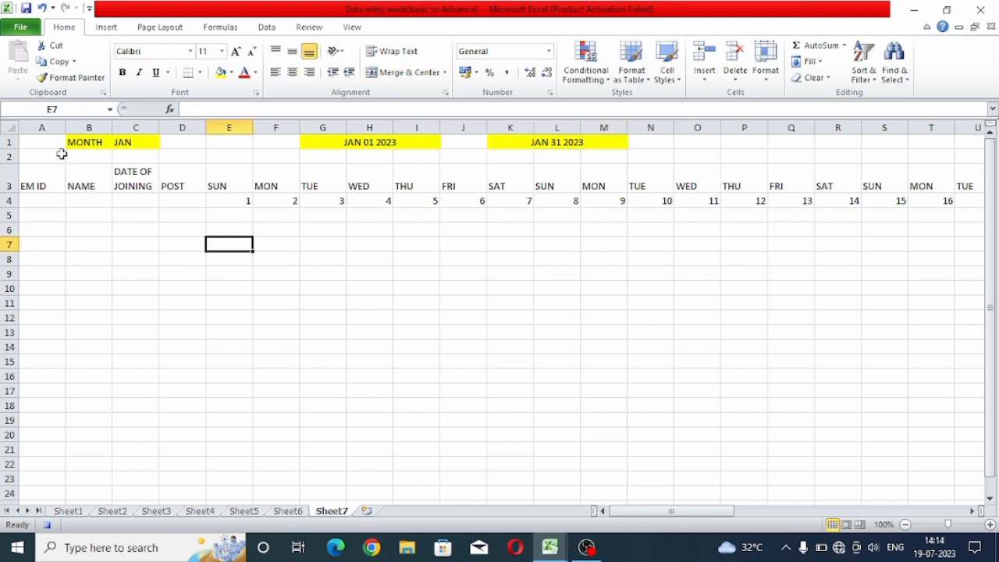
- Apply all borders and a light blue fill to the range A3:Y93
drag(56, 181, 976, 497)
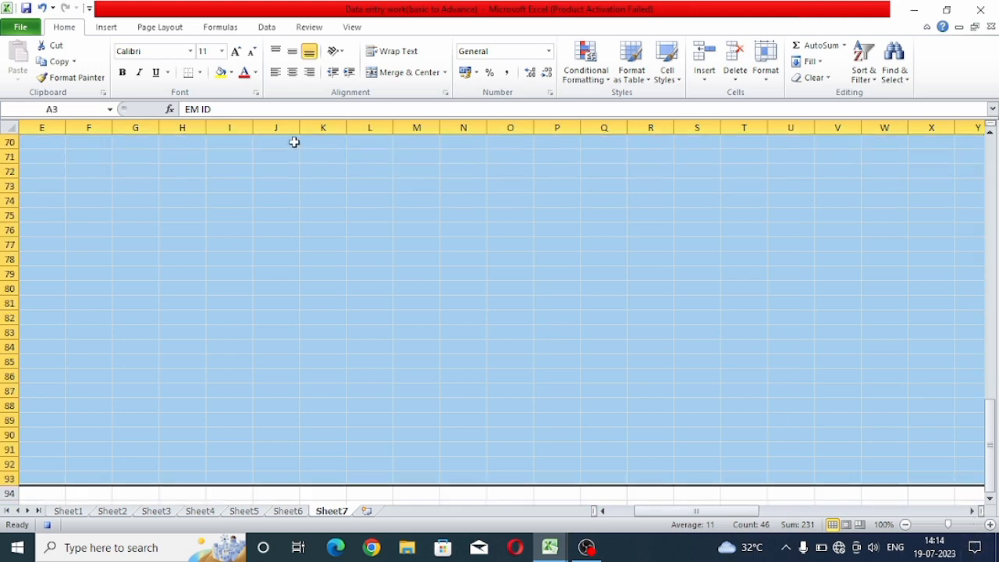
click(200, 72)
click(225, 191)
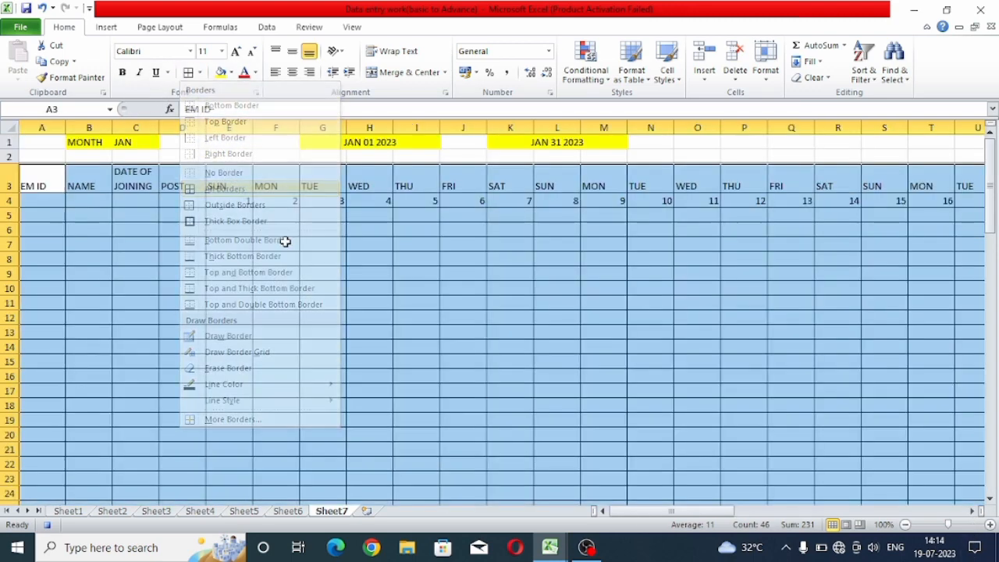
click(231, 72)
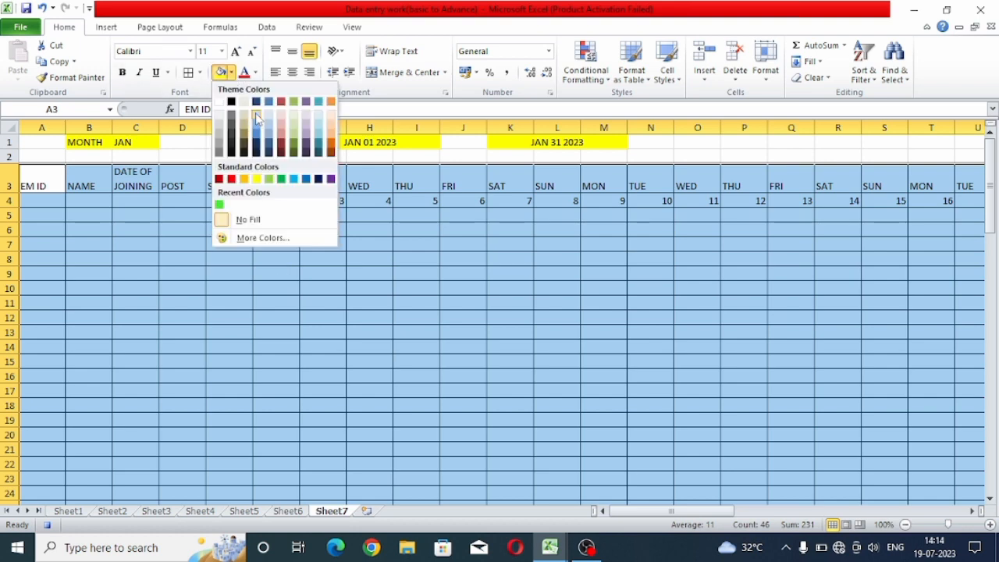
click(257, 117)
click(285, 261)
- Fill the heading range A3:AI4 with a slightly darker blue and make its text bold
drag(47, 186, 897, 205)
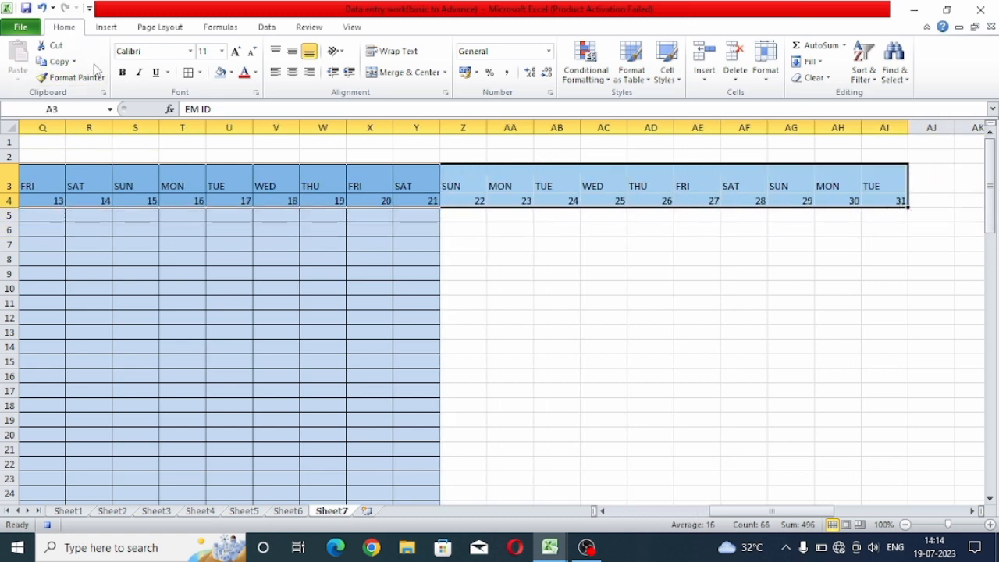
click(232, 73)
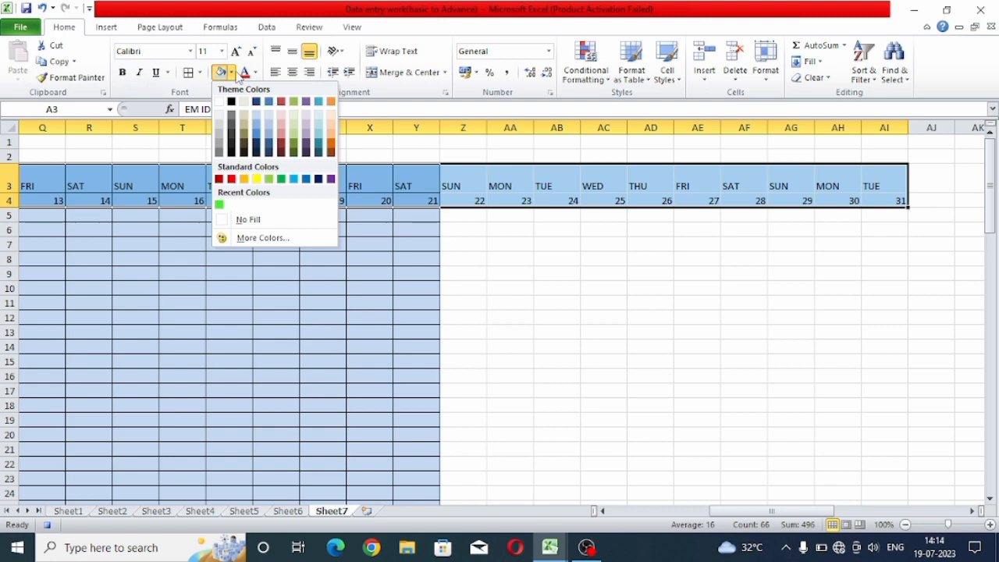
click(257, 126)
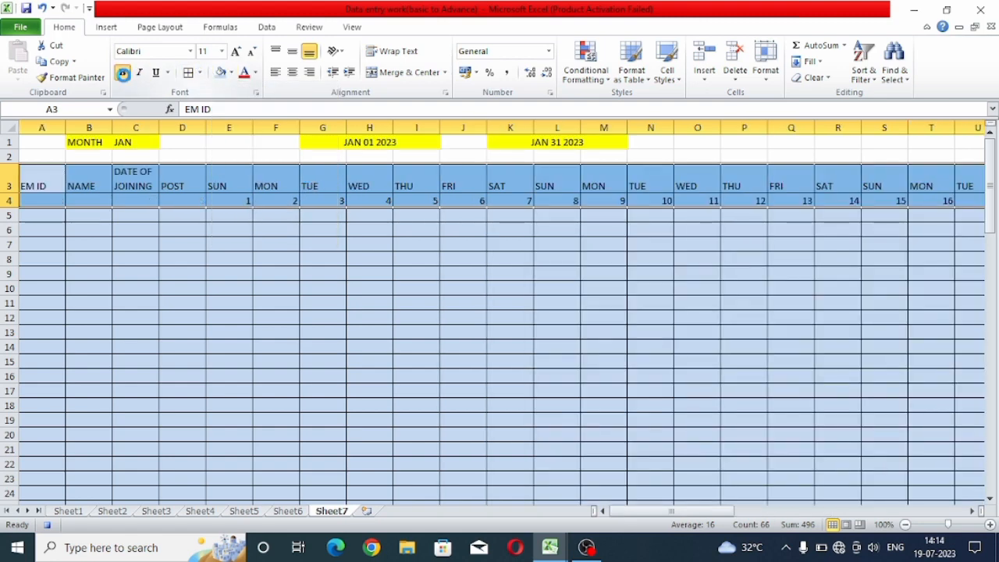
click(123, 73)
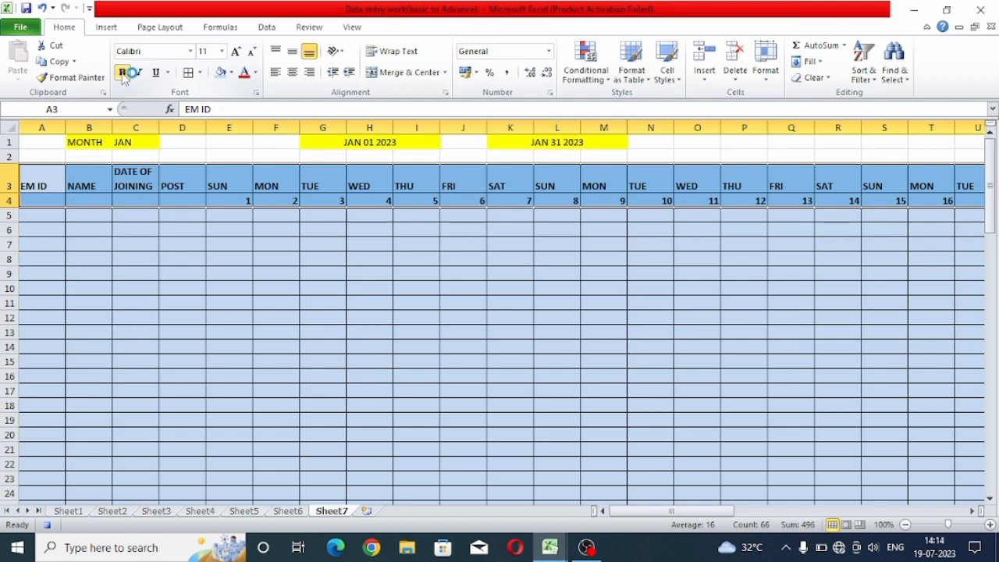
- Increase the font size of the heading range A3:AI4 to 12
click(235, 51)
click(424, 286)
- Extend the light blue fill and all borders over the remaining day columns, covering the range Y5:AI93
drag(323, 248, 987, 492)
drag(908, 485, 111, 325)
scroll(112, 325, up, 14)
scroll(156, 278, up, 6)
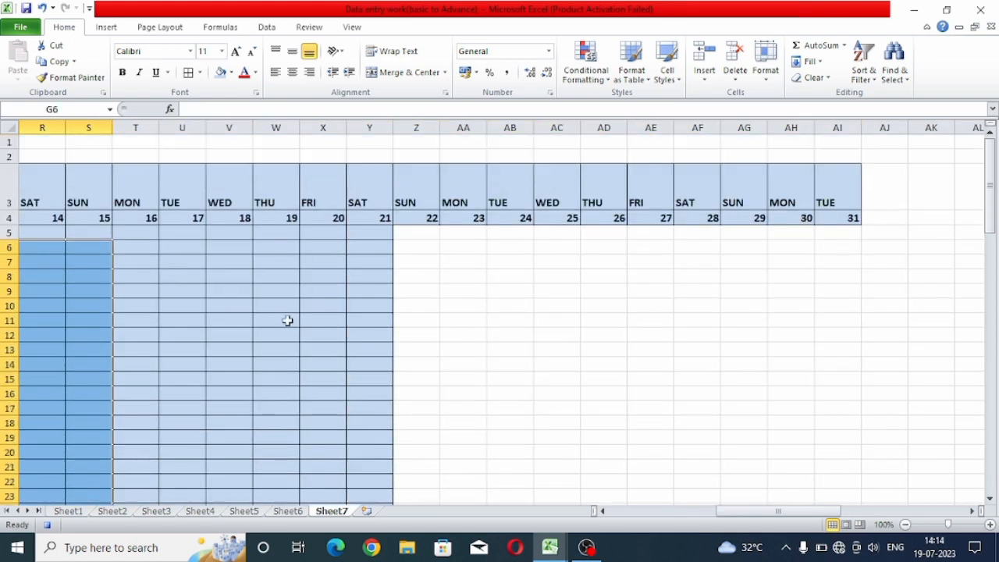
drag(368, 237, 808, 542)
drag(791, 482, 790, 482)
click(791, 484)
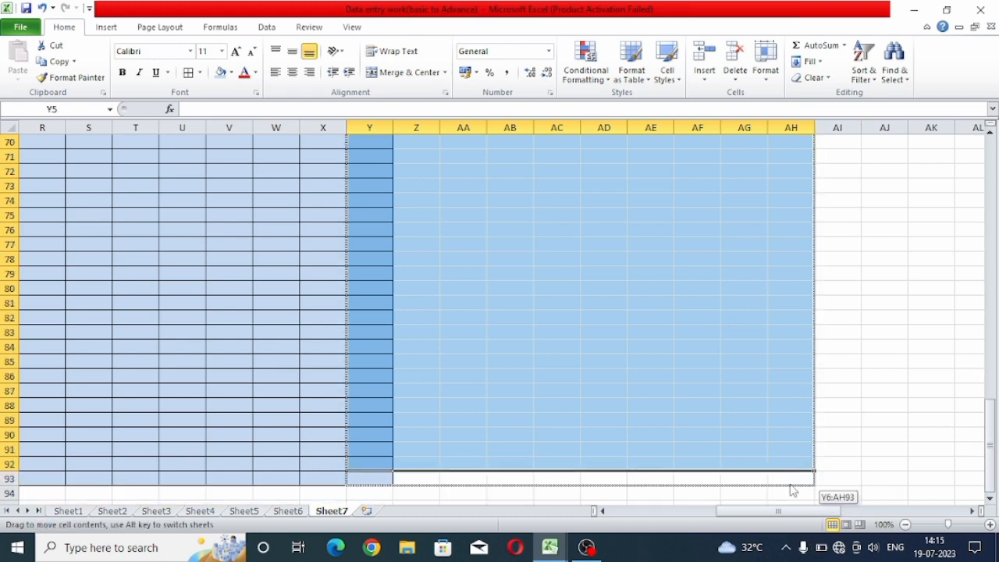
click(221, 72)
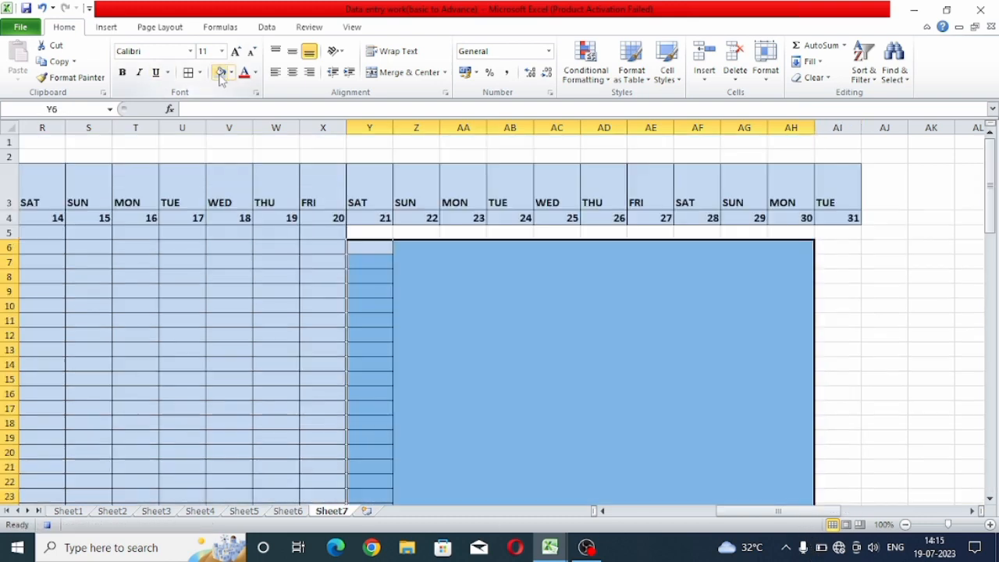
click(188, 72)
drag(381, 230, 823, 473)
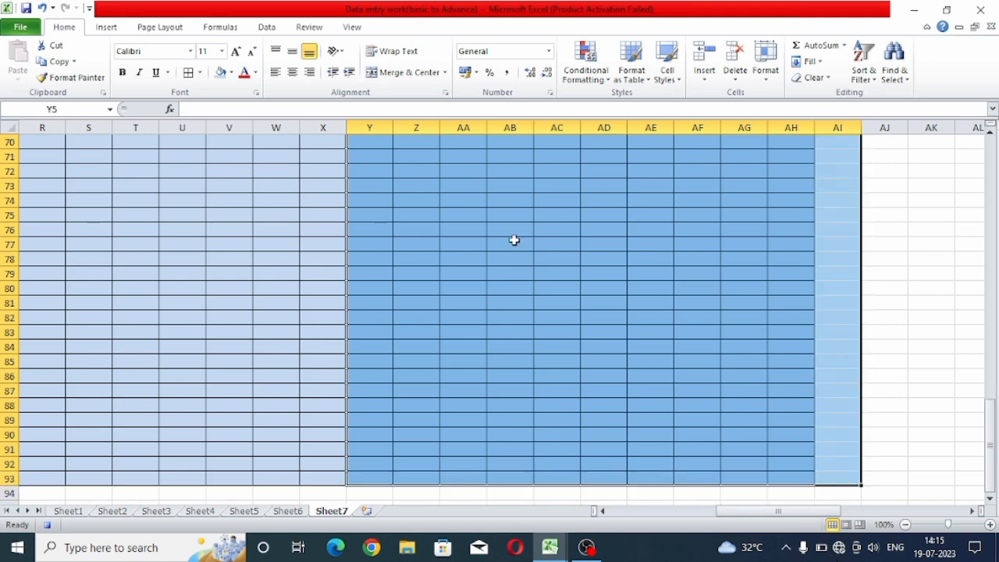
click(220, 72)
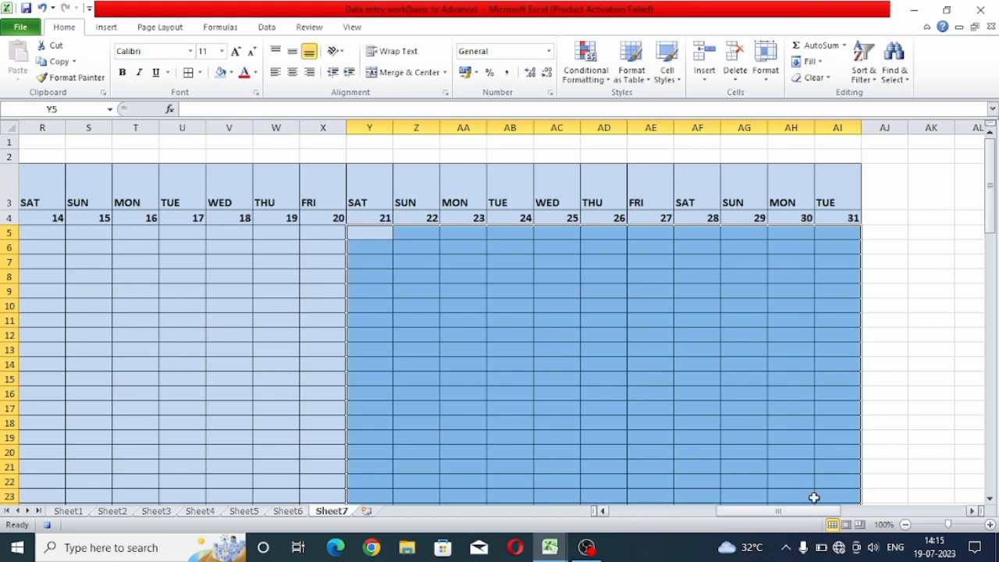
- Fill the heading row range A3:AI3 with dark blue
click(905, 525)
click(905, 525)
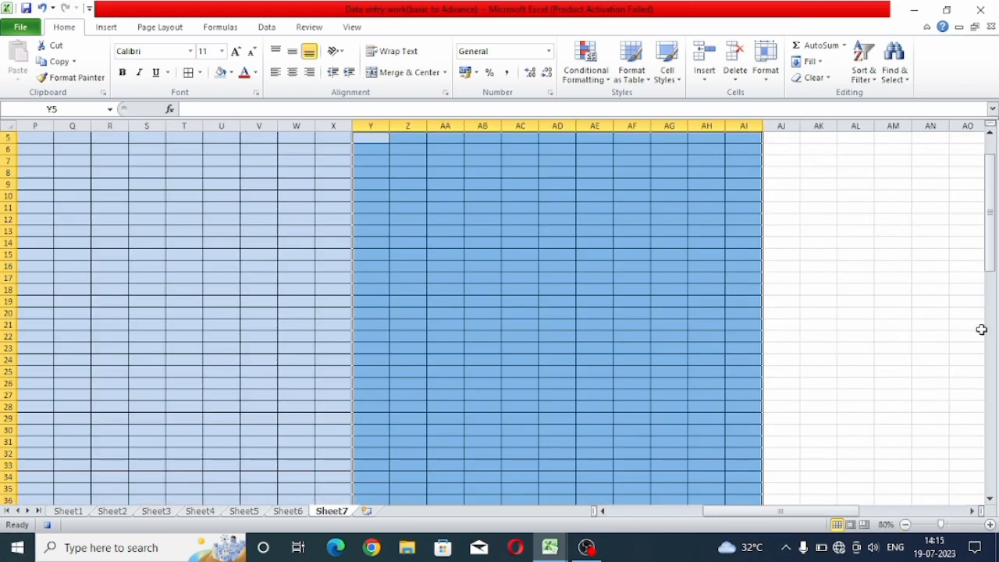
double_click(982, 135)
click(992, 143)
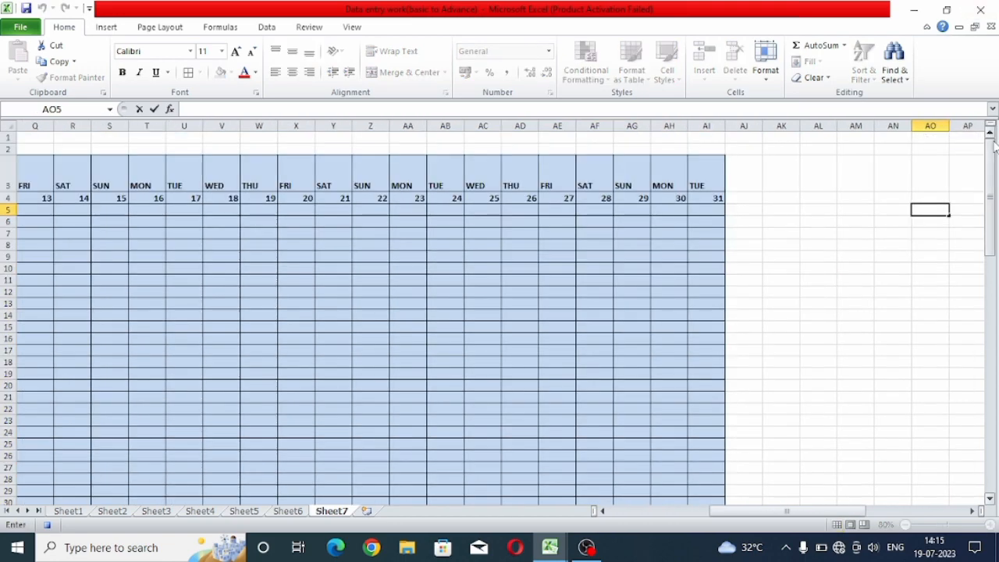
click(603, 512)
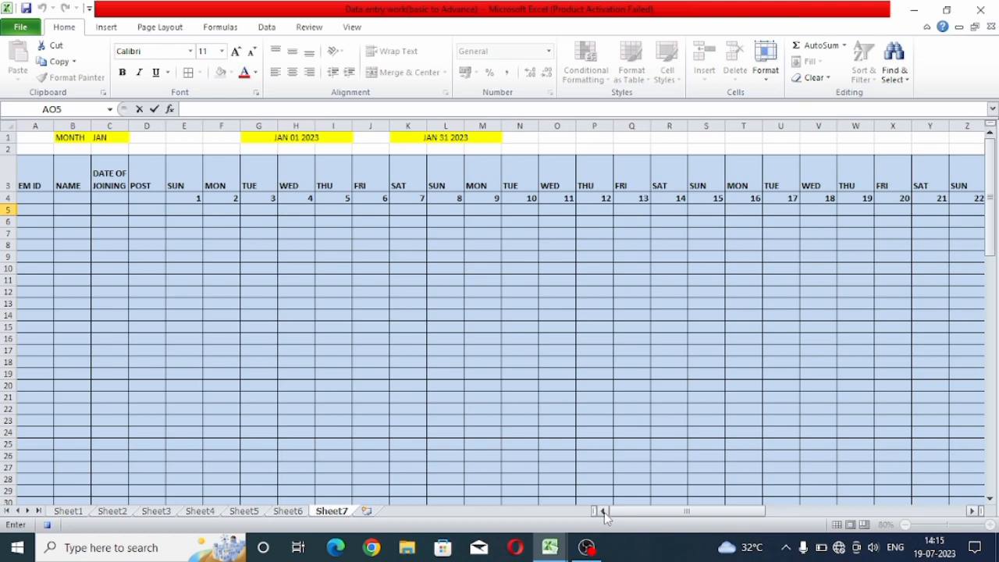
drag(32, 180, 593, 207)
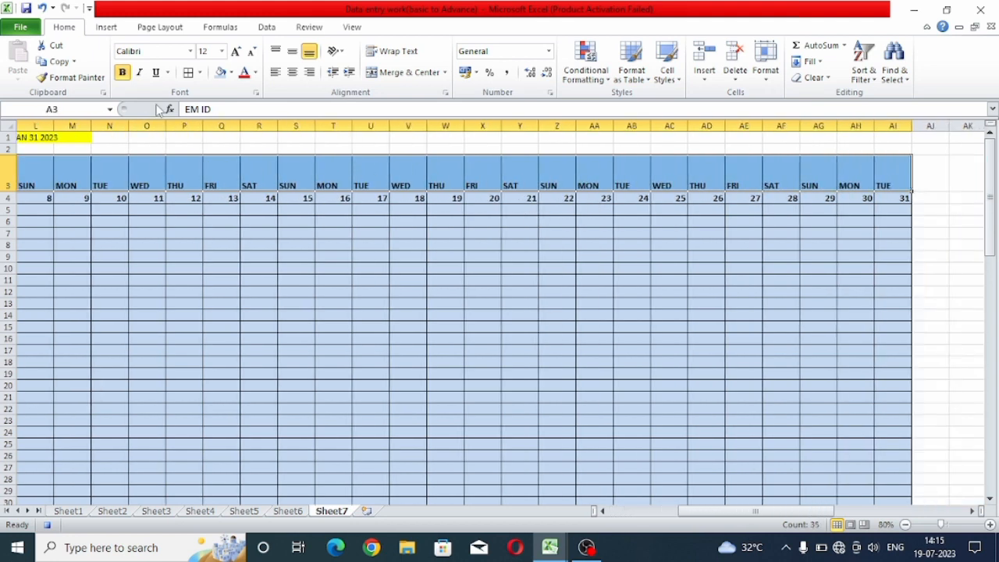
click(232, 72)
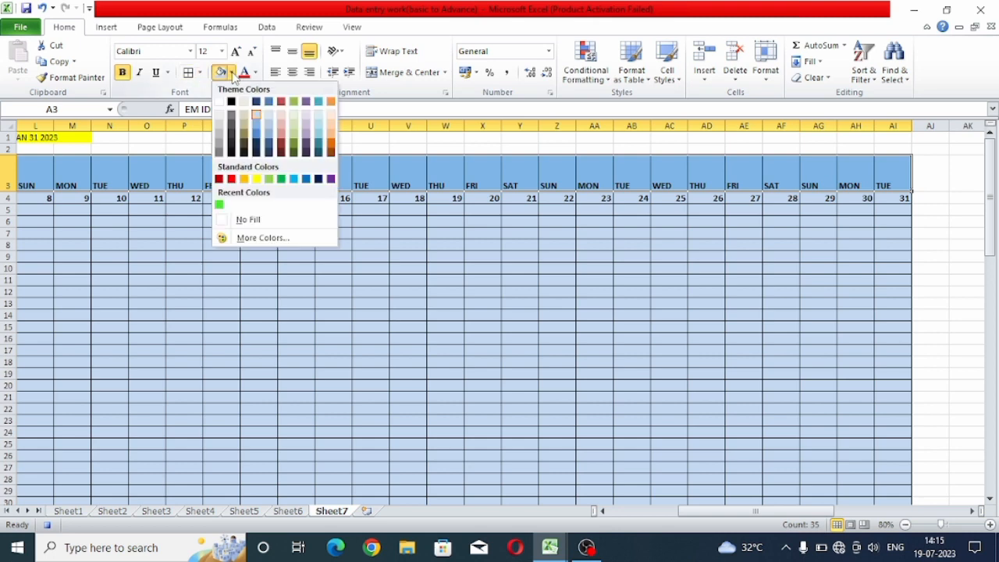
click(257, 146)
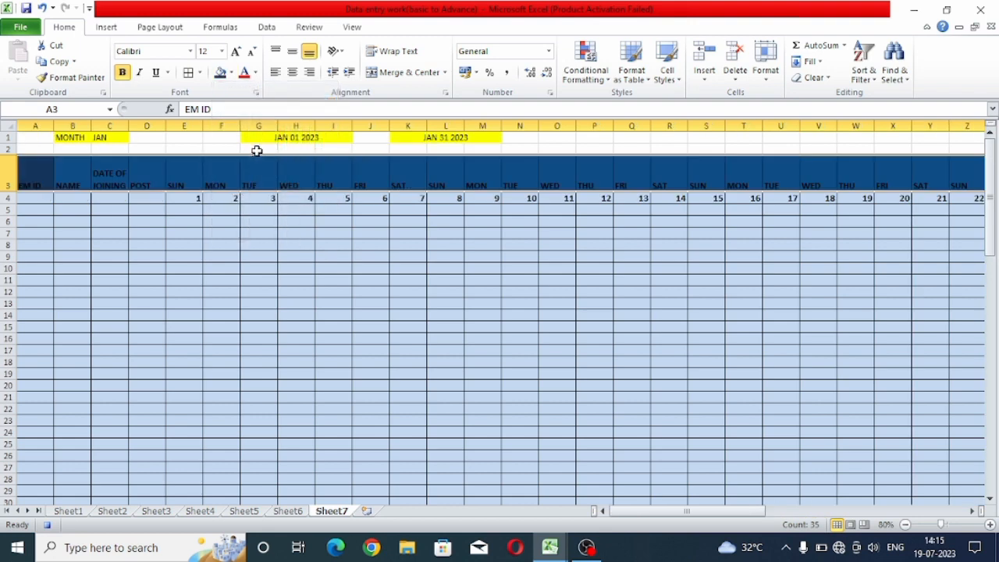
- Make the text in the heading range A3:AI3 white and increase its font size to 14
click(255, 72)
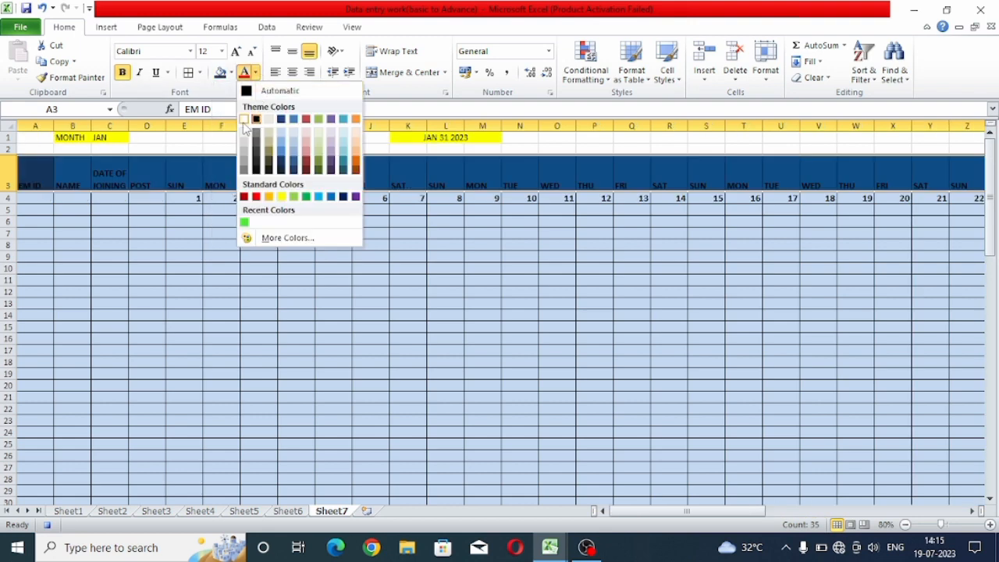
click(245, 119)
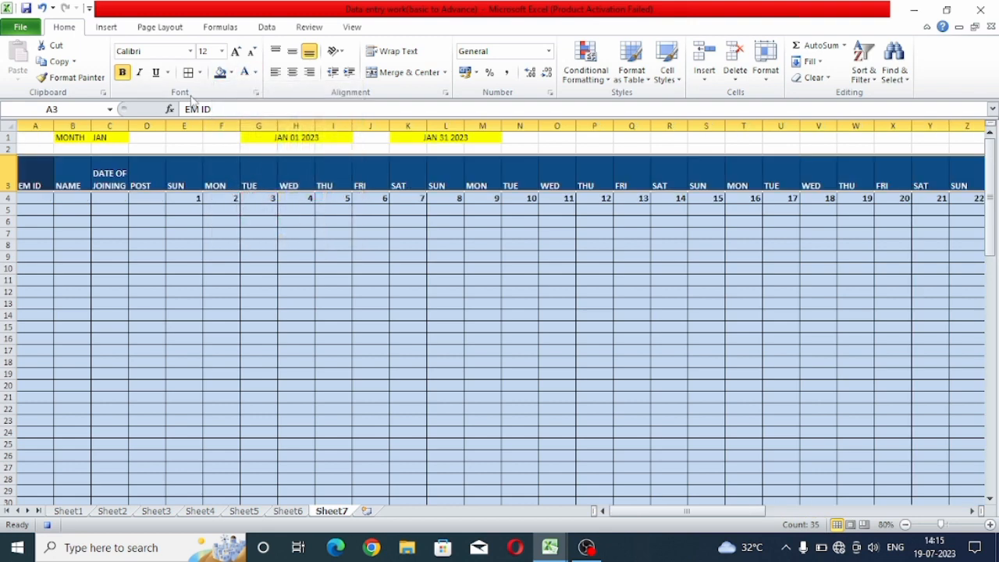
click(236, 51)
- Fill the day number cells E4:AI4 with yellow
click(194, 221)
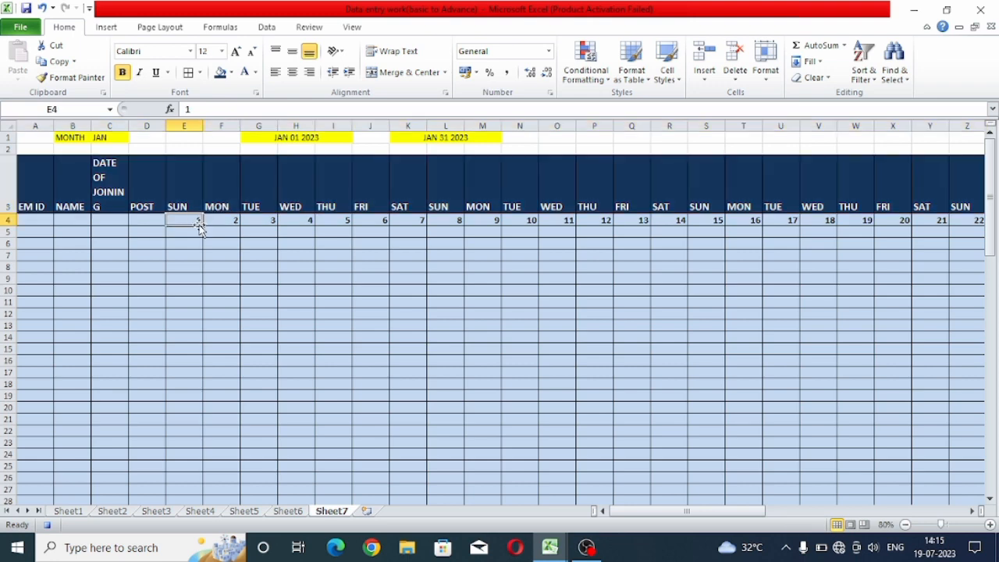
key(shift+Right)
key(shift+Right)
key(shift+Right)
key(shift+Right)
key(shift+Right)
key(shift+Right)
key(shift+Right)
key(shift+Right)
key(shift+Right)
key(shift+Right)
key(shift+Right)
key(shift+Right)
key(shift+Right)
key(shift+Right)
key(shift+Right)
key(shift+Right)
key(shift+Right)
key(shift+Right)
key(shift+Right)
key(shift+Right)
key(shift+Right)
key(shift+Right)
key(shift+Right)
key(shift+Right)
key(shift+Right)
key(shift+Right)
key(shift+Right)
key(shift+Right)
key(shift+Right)
key(shift+Right)
key(shift+Right)
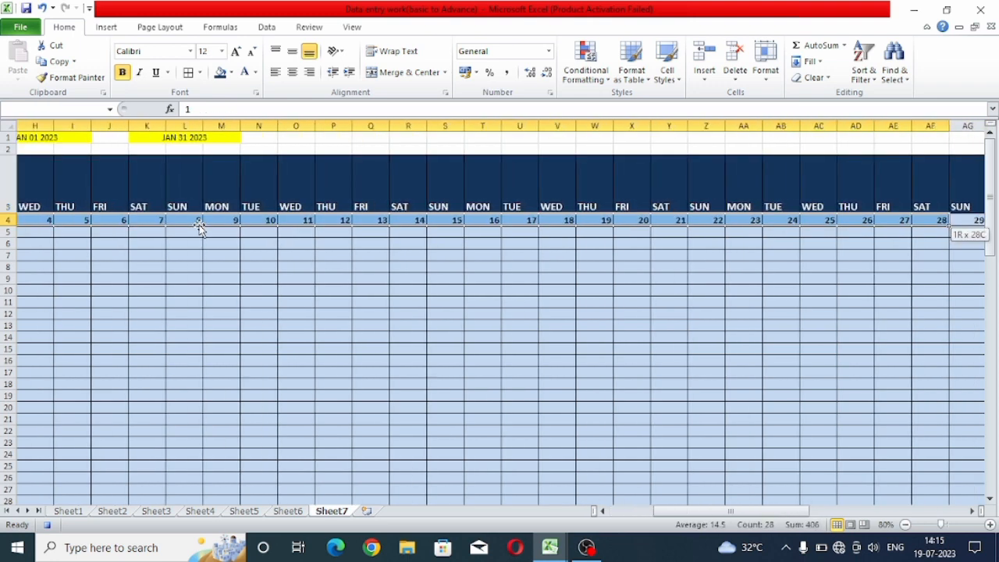
key(shift+Left)
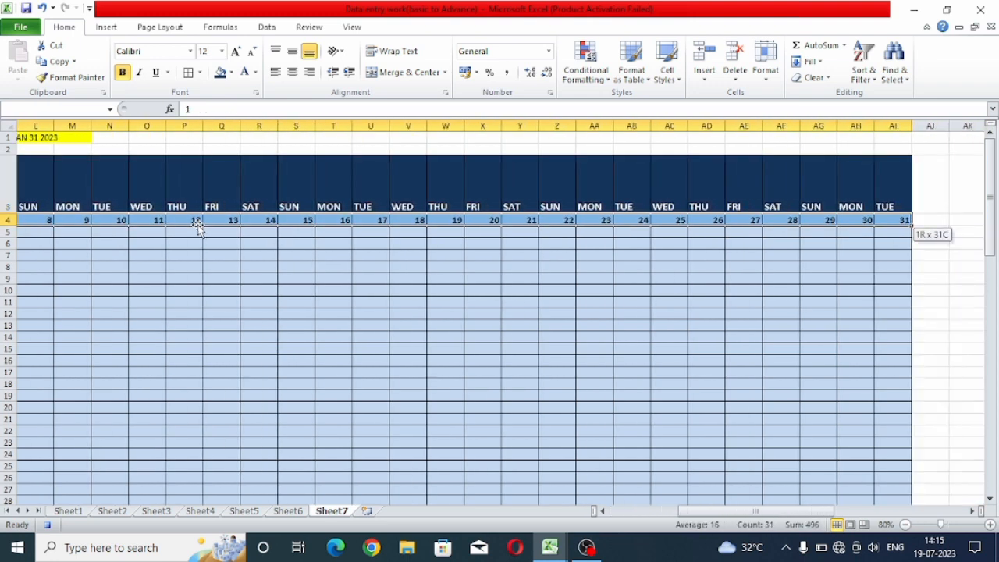
click(231, 72)
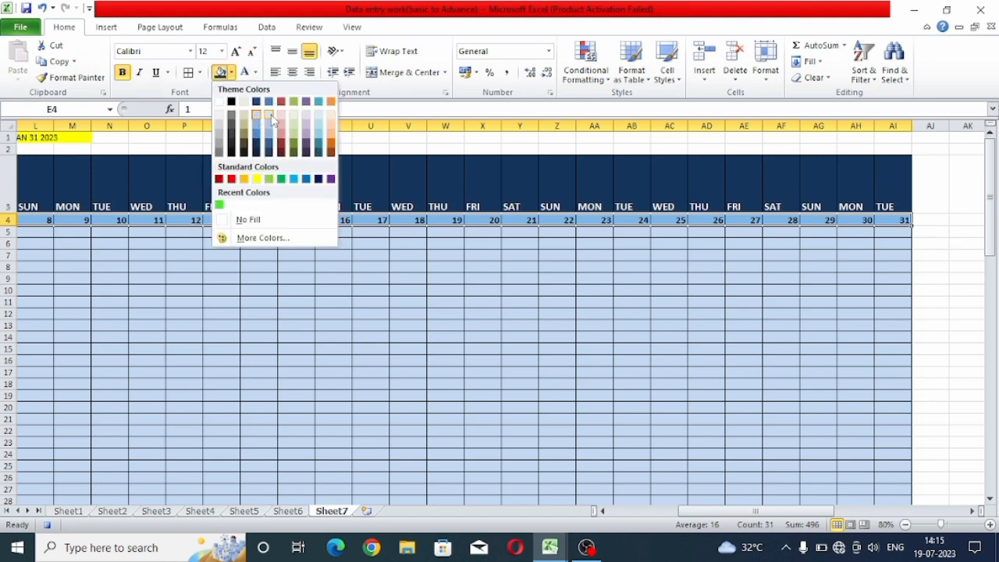
click(256, 180)
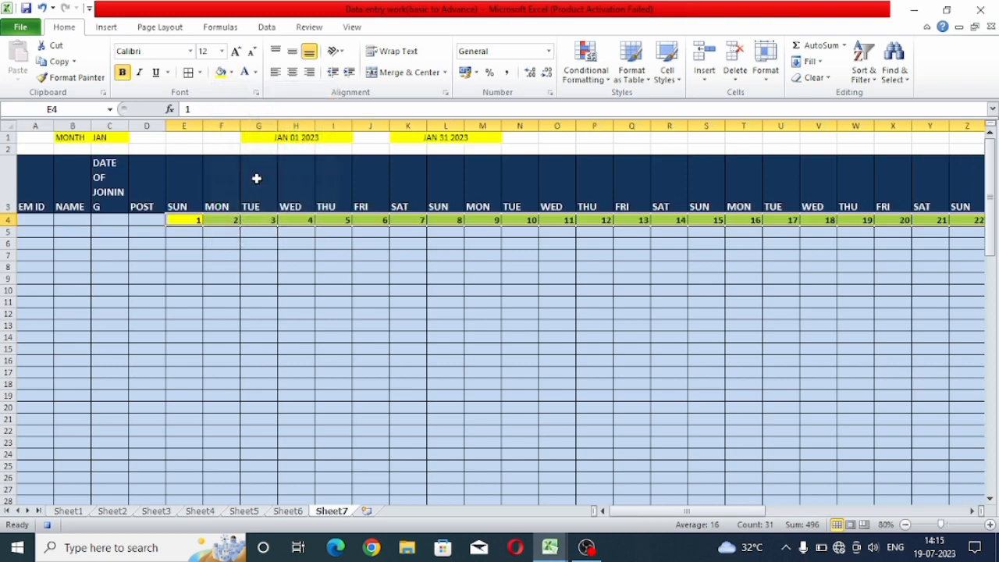
click(381, 304)
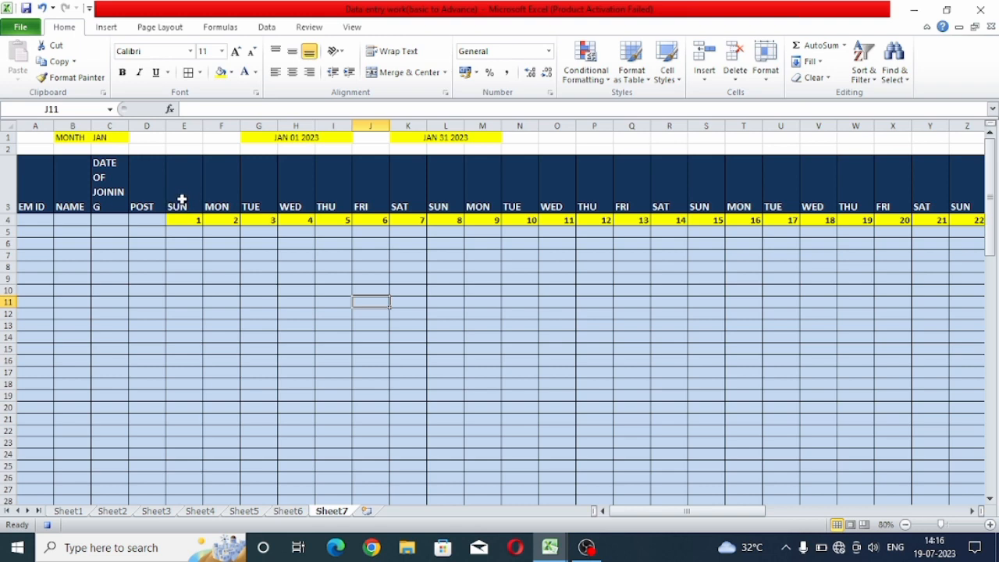
- Set the weekday headings in E3:AI3 to the Vertical Text orientation
drag(192, 203, 890, 206)
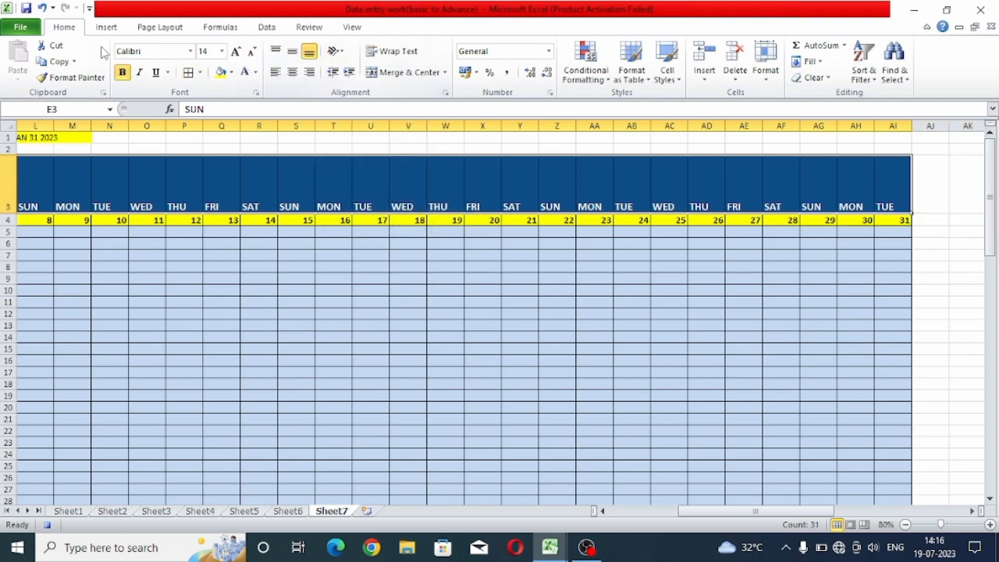
click(337, 52)
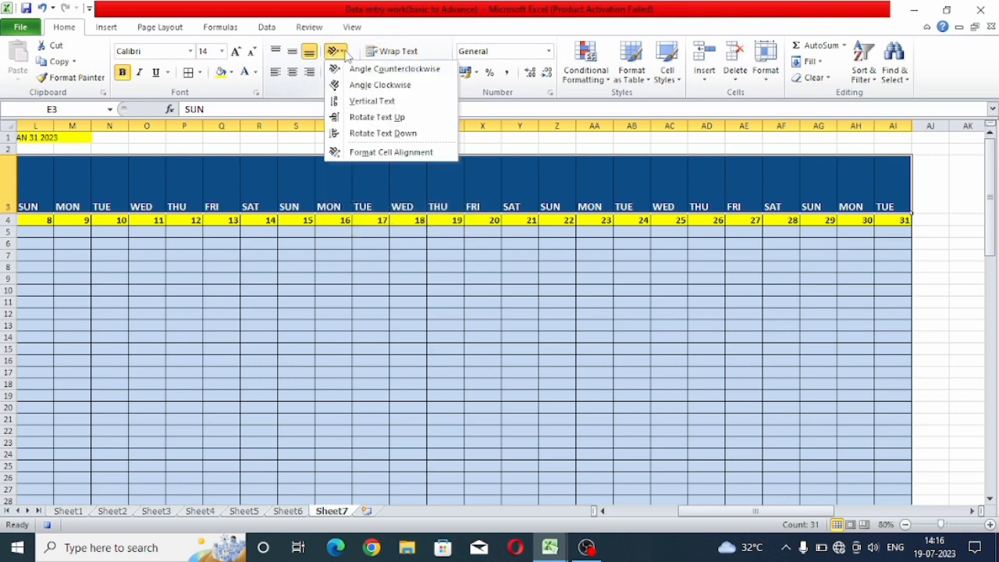
click(358, 105)
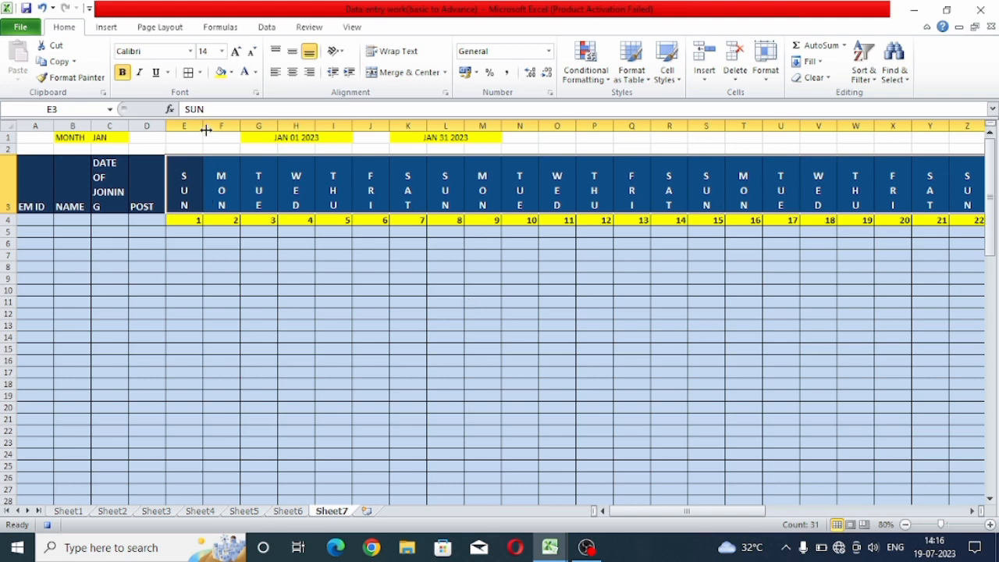
- Narrow the day columns E through AI so the whole month fits more compactly around the vertical weekday names
drag(206, 130, 928, 126)
click(385, 125)
click(514, 134)
click(890, 135)
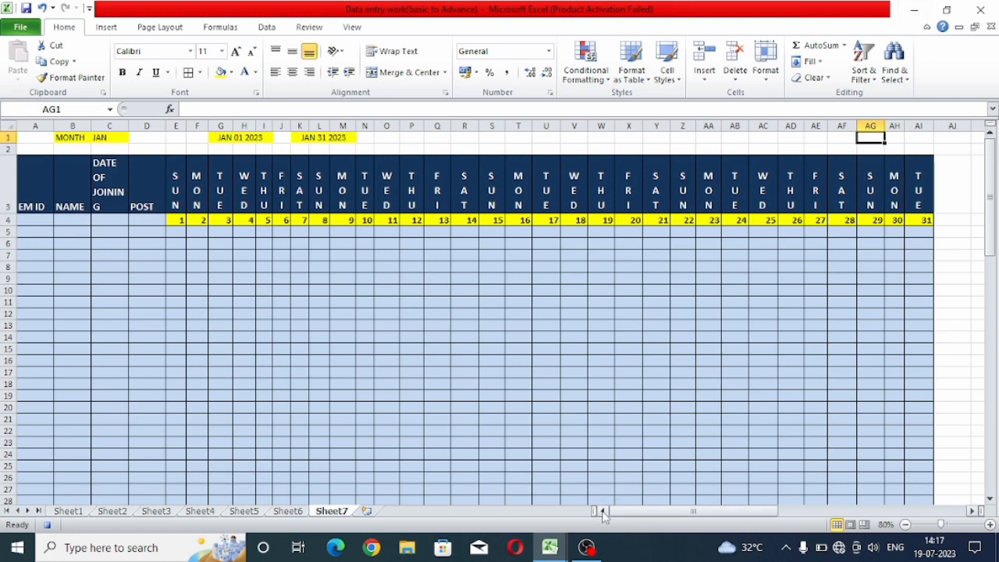
click(36, 217)
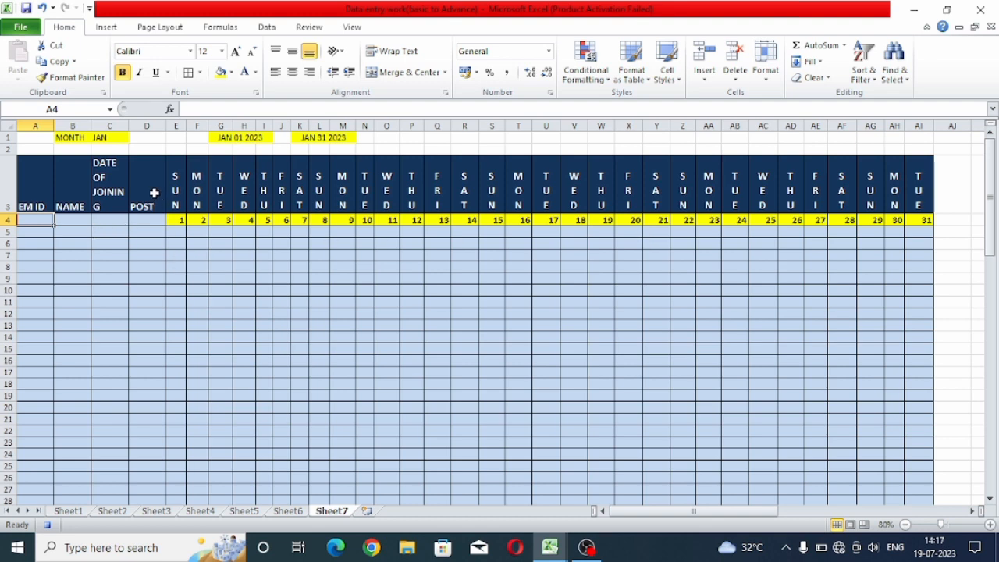
- Increase the font size of the month and date cells B1:M1 to 14 and make them bold
drag(62, 139, 345, 138)
click(236, 51)
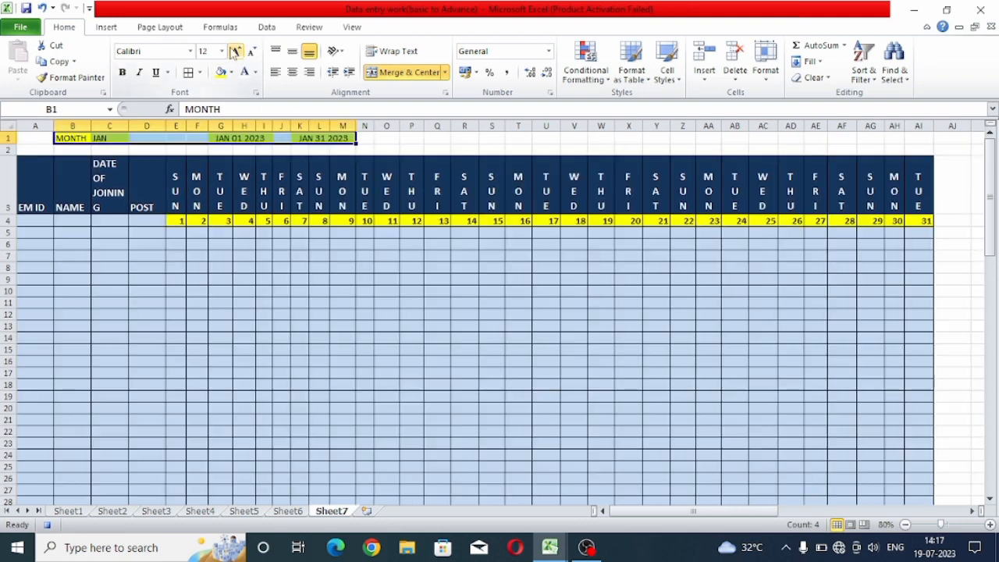
click(236, 51)
click(122, 71)
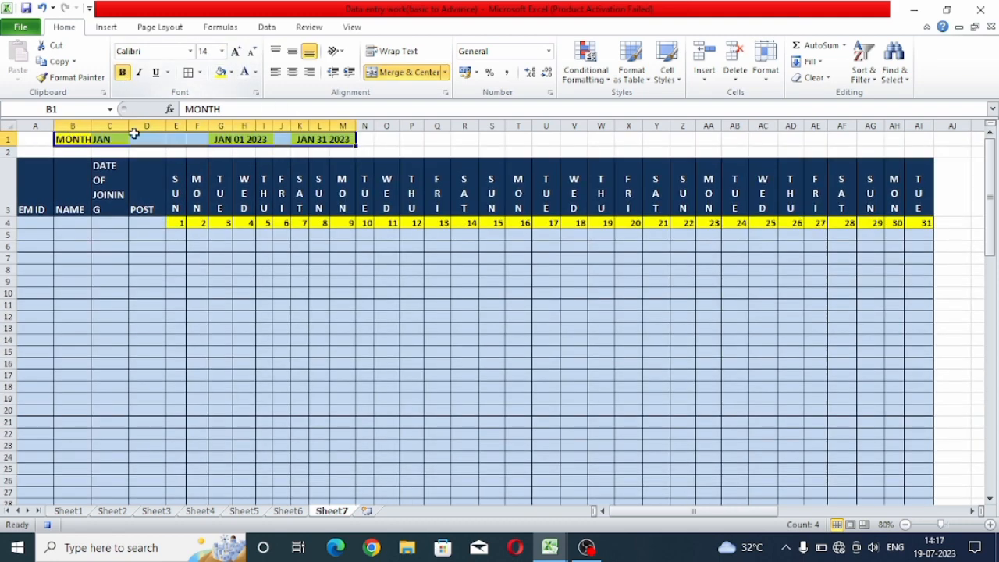
click(196, 247)
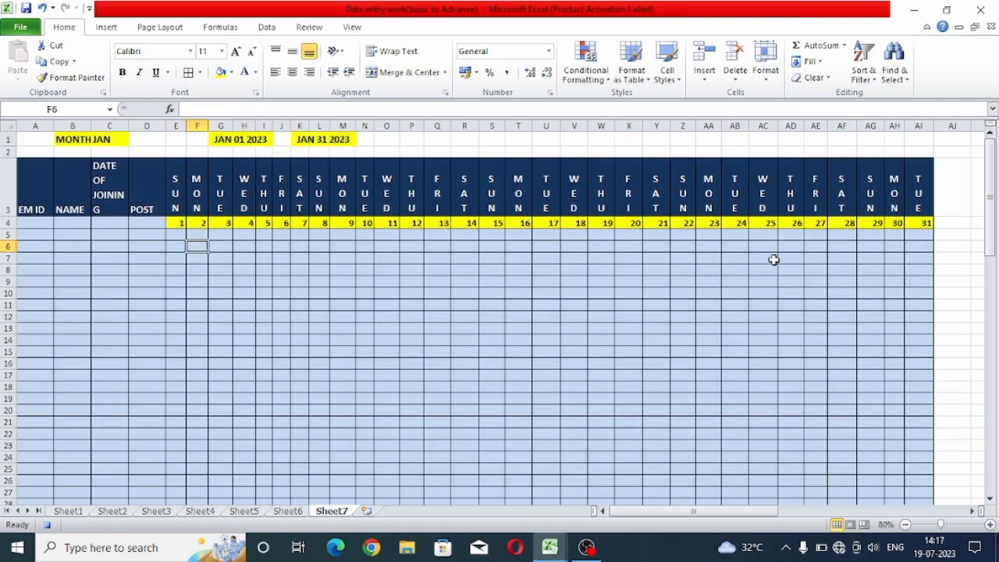
- Stop recording the macro
scroll(546, 321, down, 3)
scroll(535, 317, up, 3)
click(355, 27)
click(800, 84)
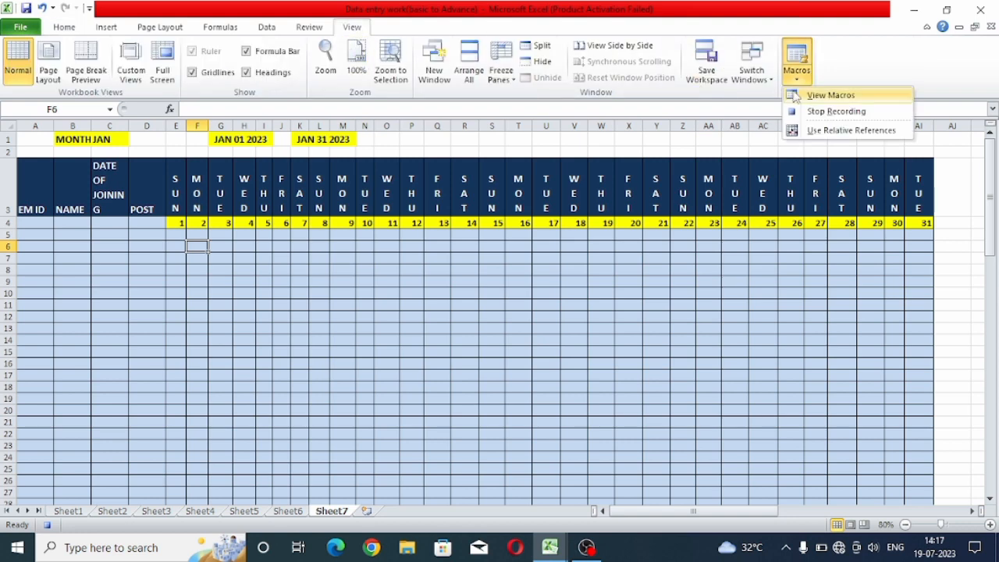
click(805, 113)
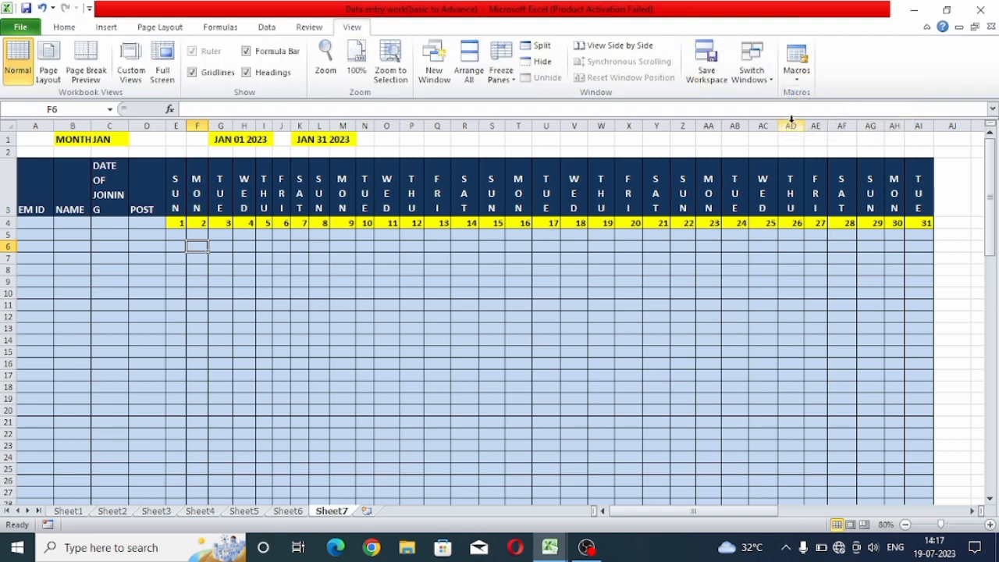
- Add two blank worksheets after Sheet7 and compare them with the formatted sheet
click(366, 511)
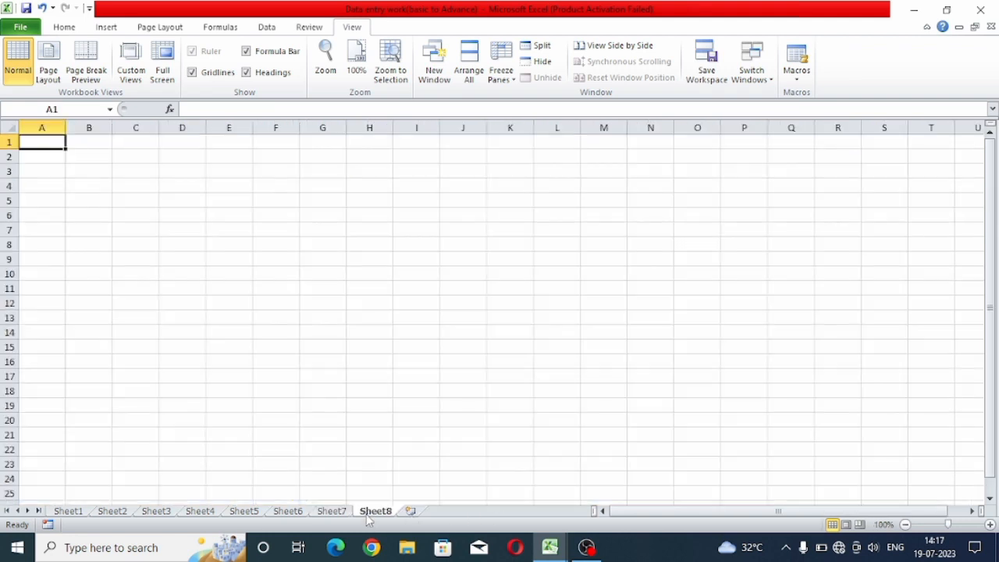
click(408, 512)
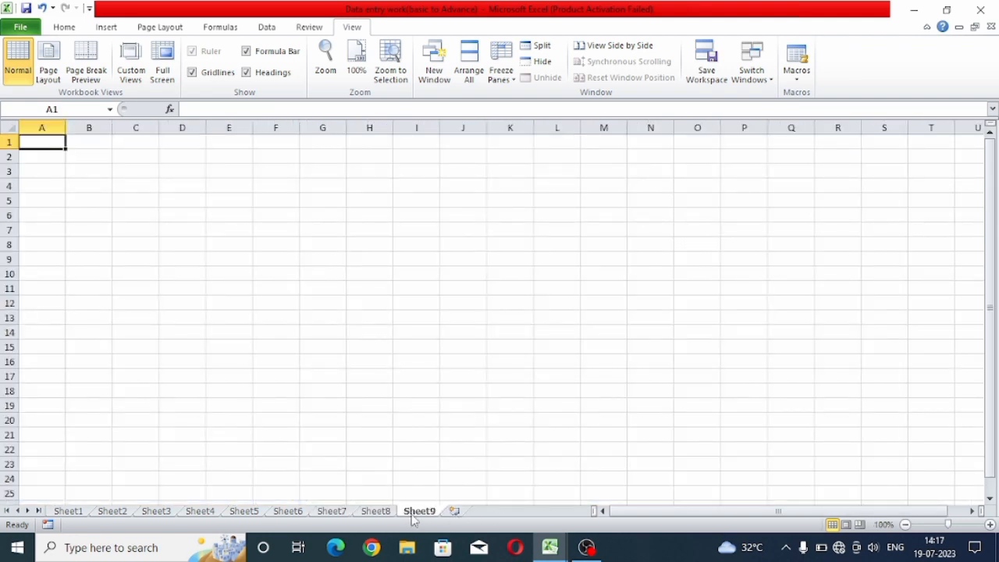
click(332, 511)
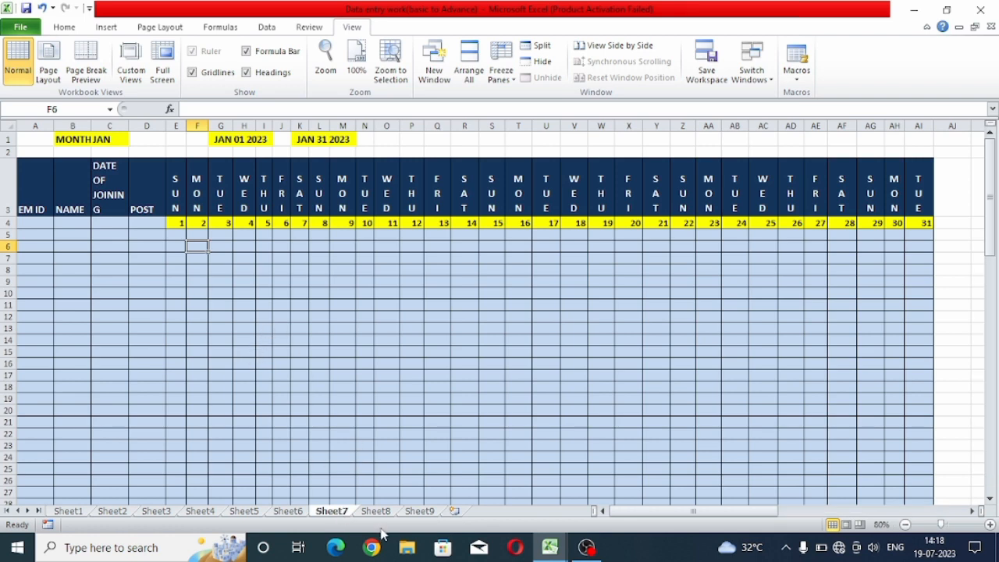
click(376, 512)
click(419, 513)
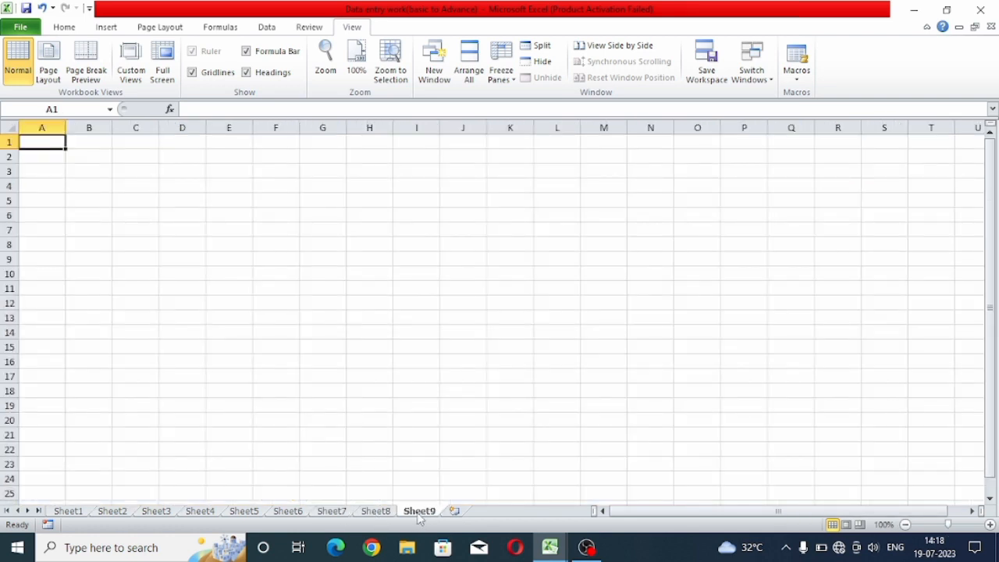
click(332, 512)
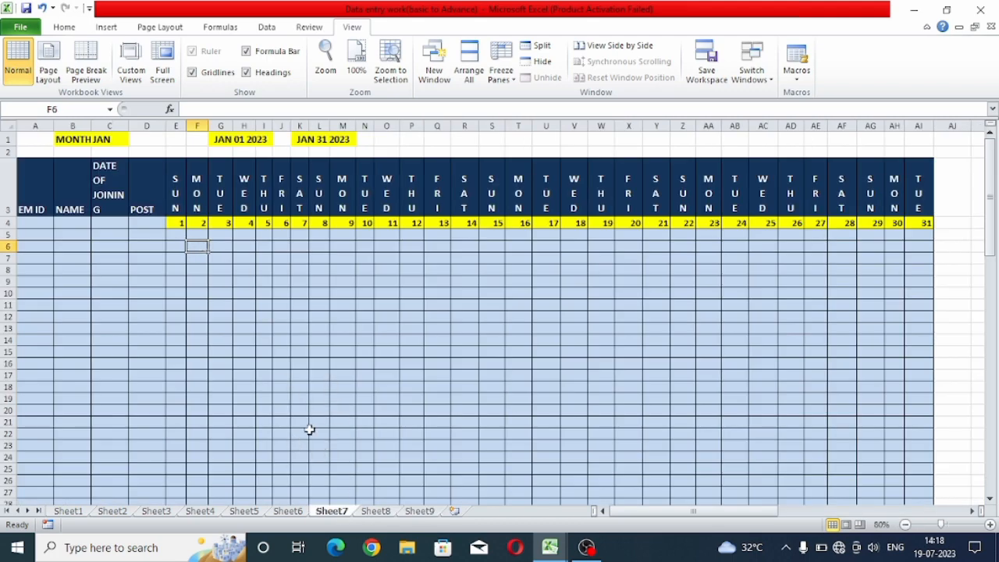
- Run the recorded macro on Sheet8 and compare the result with Sheet7
click(378, 512)
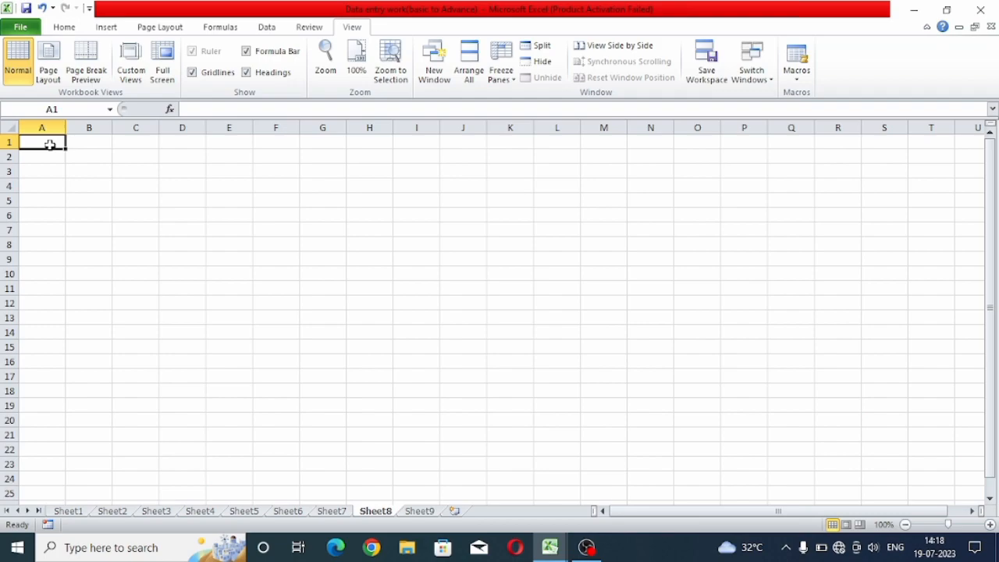
key(ctrl+v)
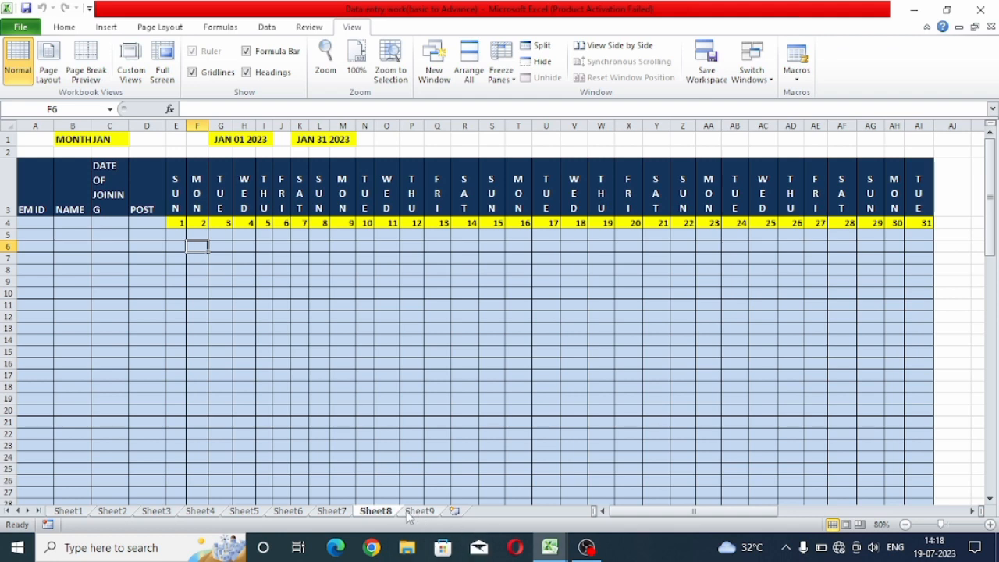
click(344, 512)
click(378, 512)
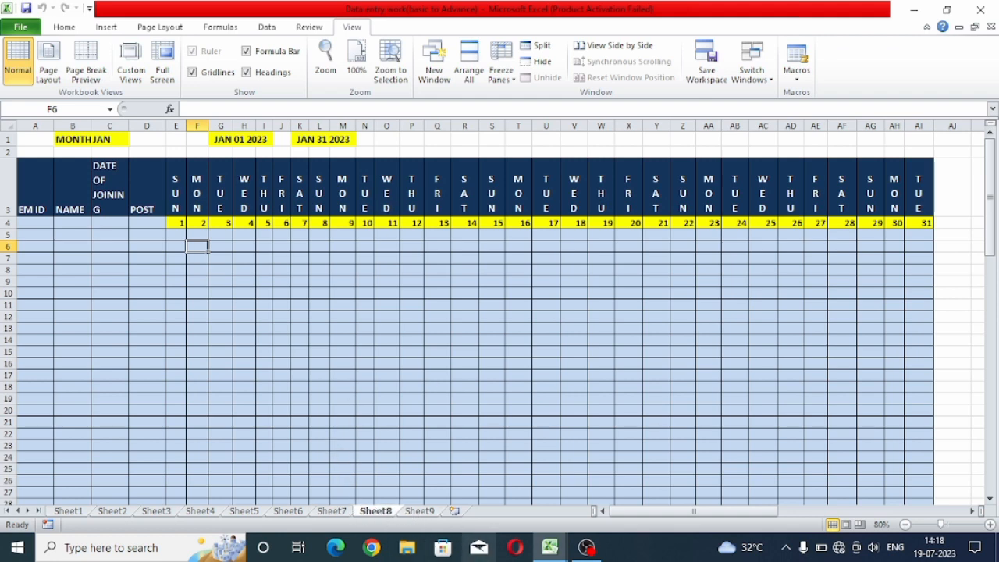
- Open the blank Sheet9
click(426, 512)
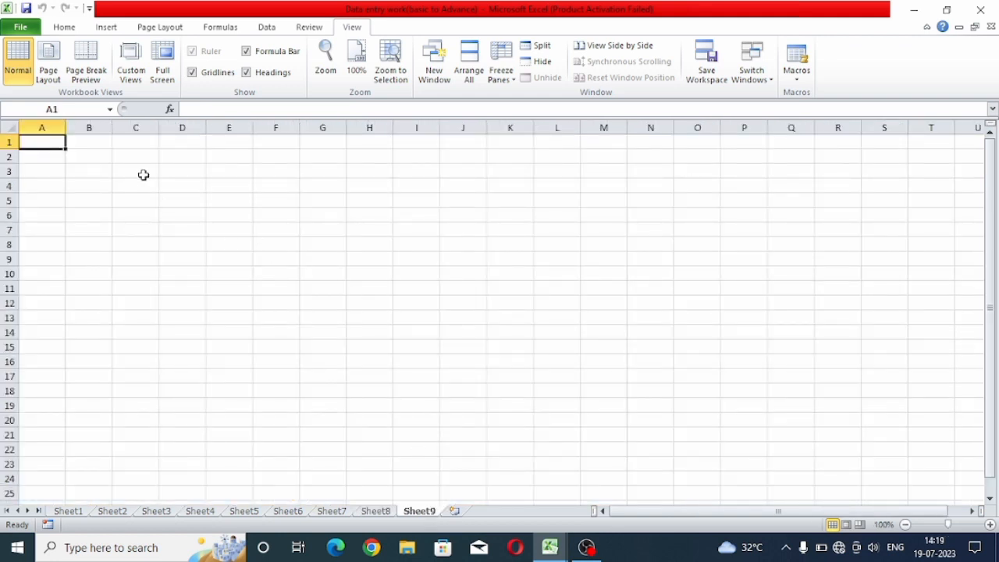